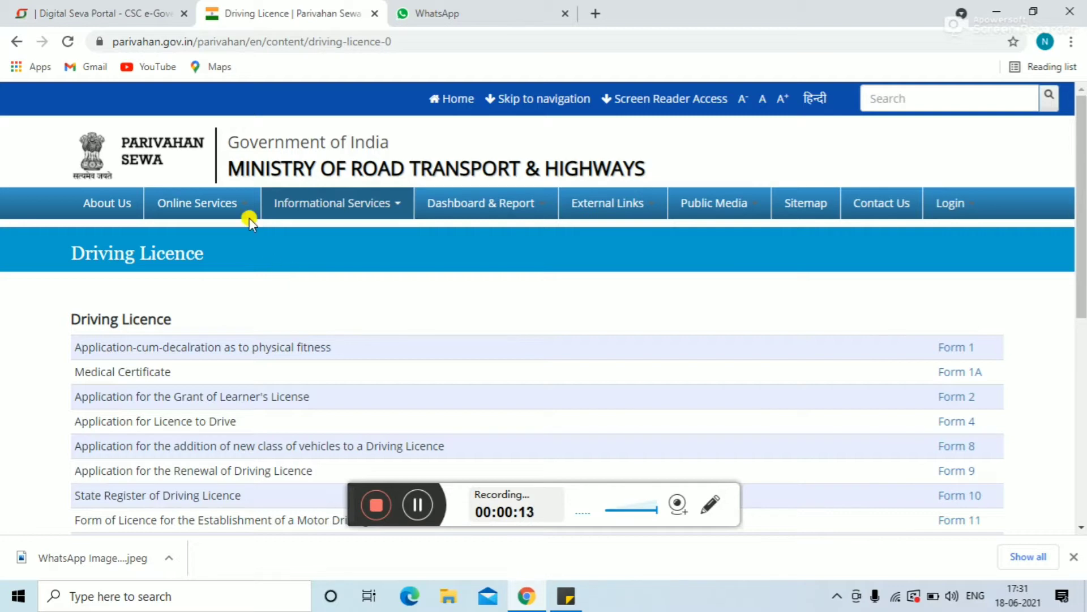
Step: Go to Online Services > Driving License Related Services on Parivahan Sewa
mouse_move(236, 203)
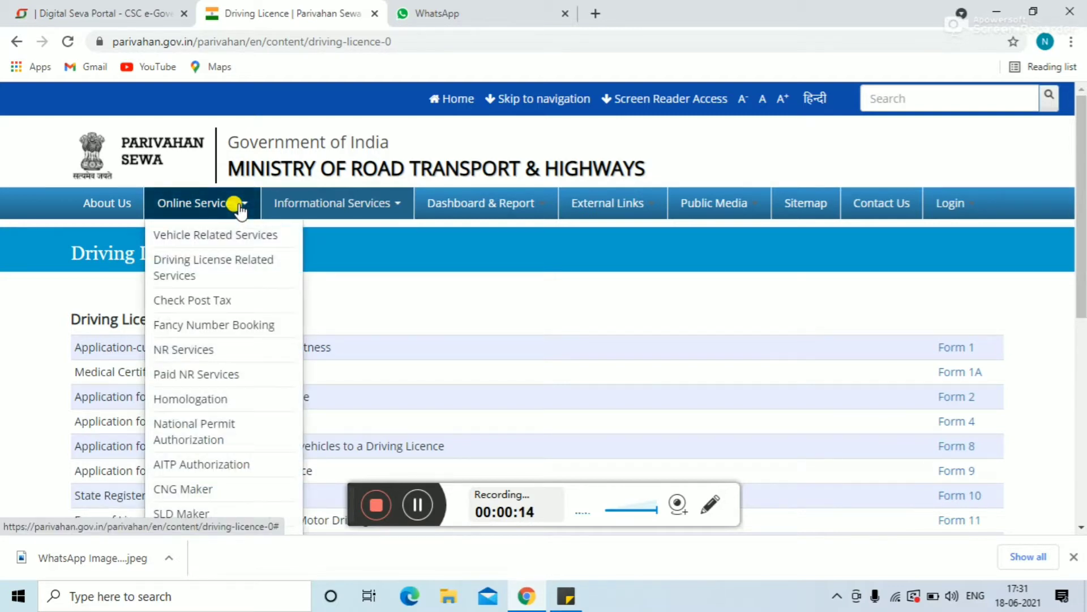
click(192, 276)
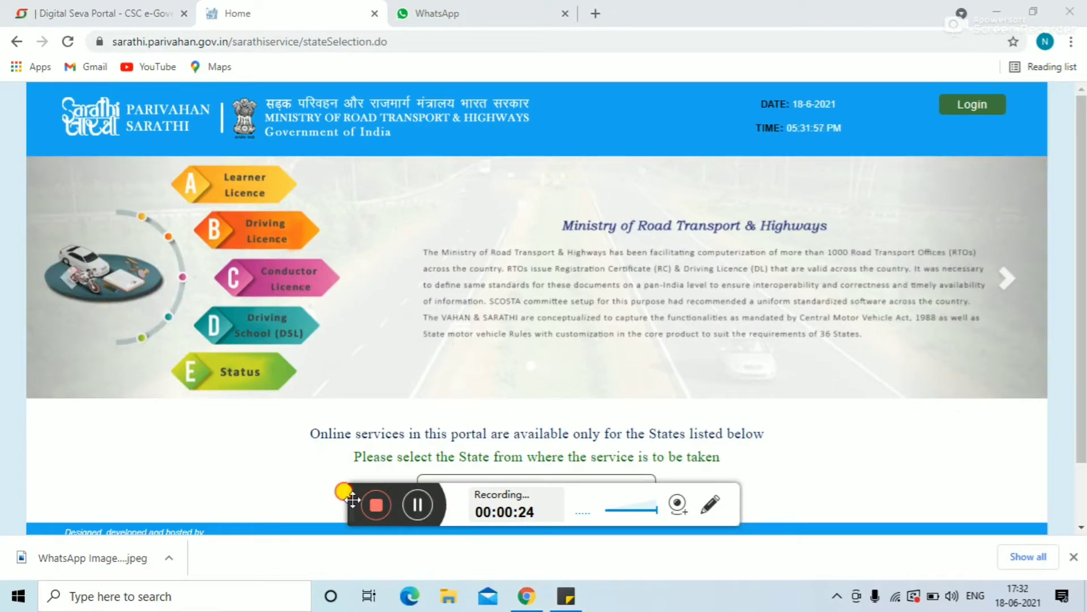
drag(352, 499, 695, 599)
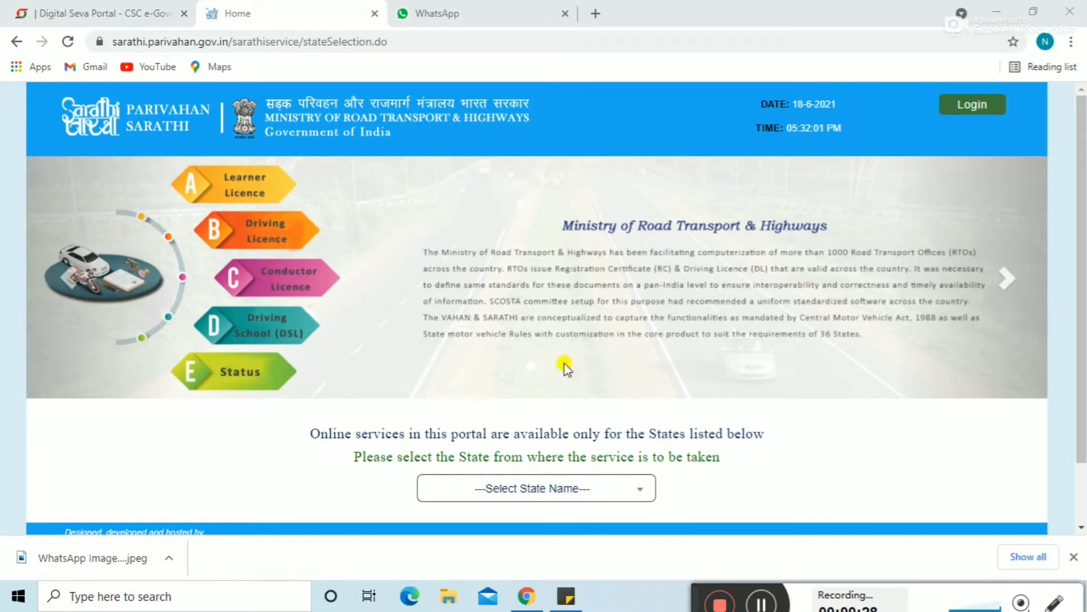
Step: Choose Maharashtra from the Select State Name dropdown
click(613, 491)
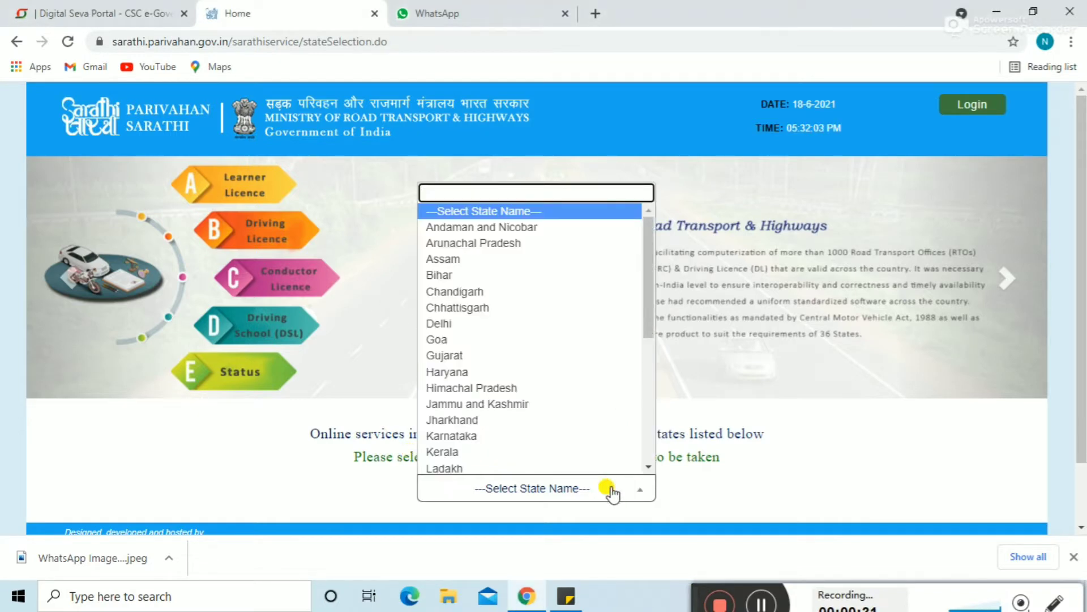
key(Down)
key(Down)
key(Down)
key(Down)
key(Down)
key(Down)
key(Down)
key(Down)
key(Down)
key(Down)
key(Down)
key(Down)
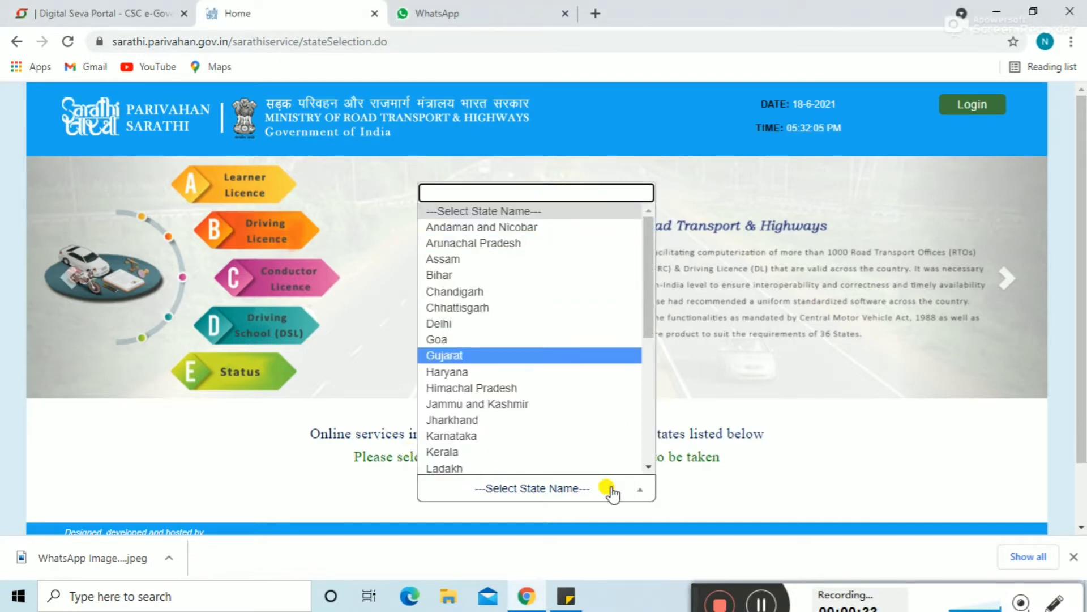
key(Down)
key(Down)
key(Down)
key(Down)
key(Down)
key(Down)
key(Down)
key(Down)
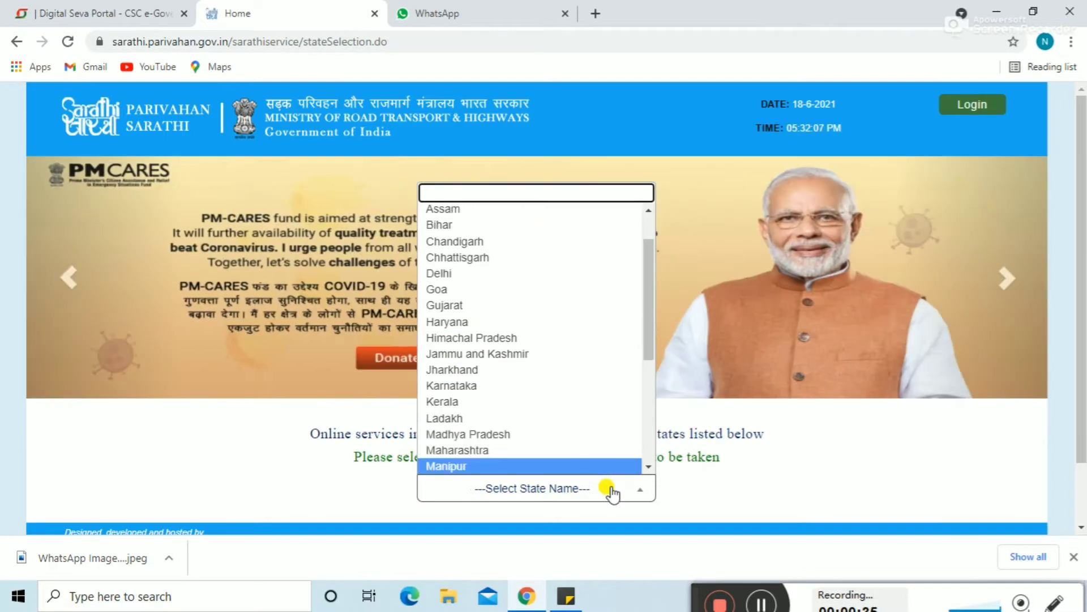
key(Up)
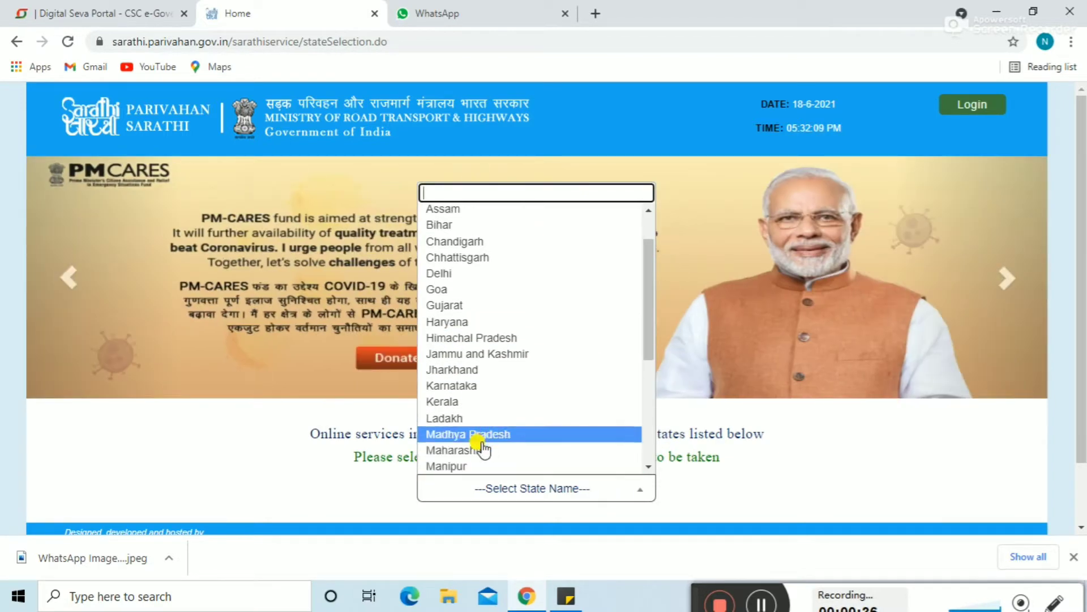
click(477, 451)
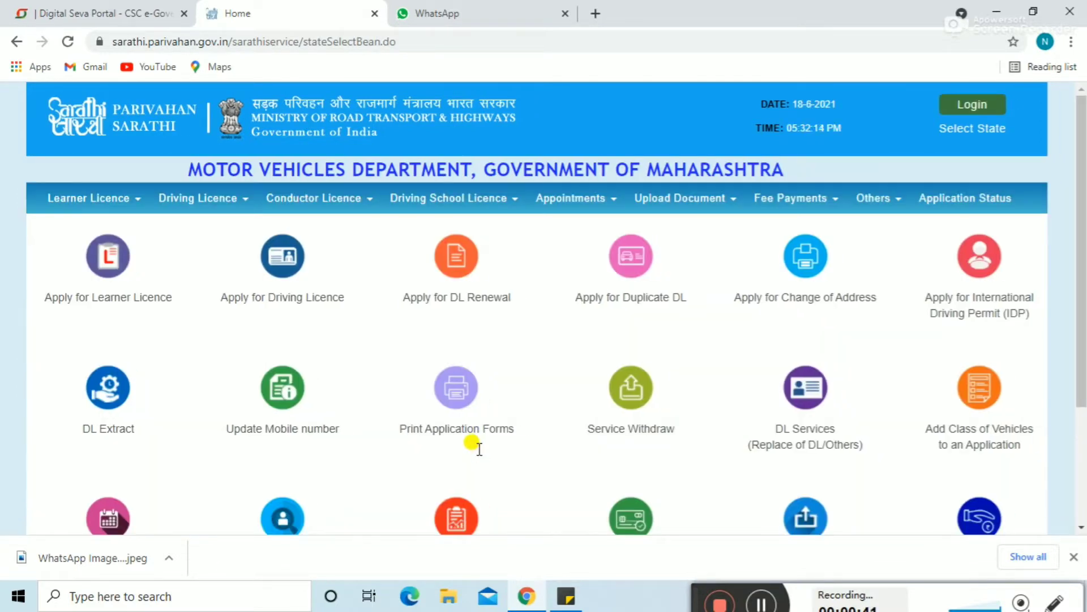
Step: Apply for a Learner Licence as a General applicant holding no Driving/Learner Licence
click(117, 270)
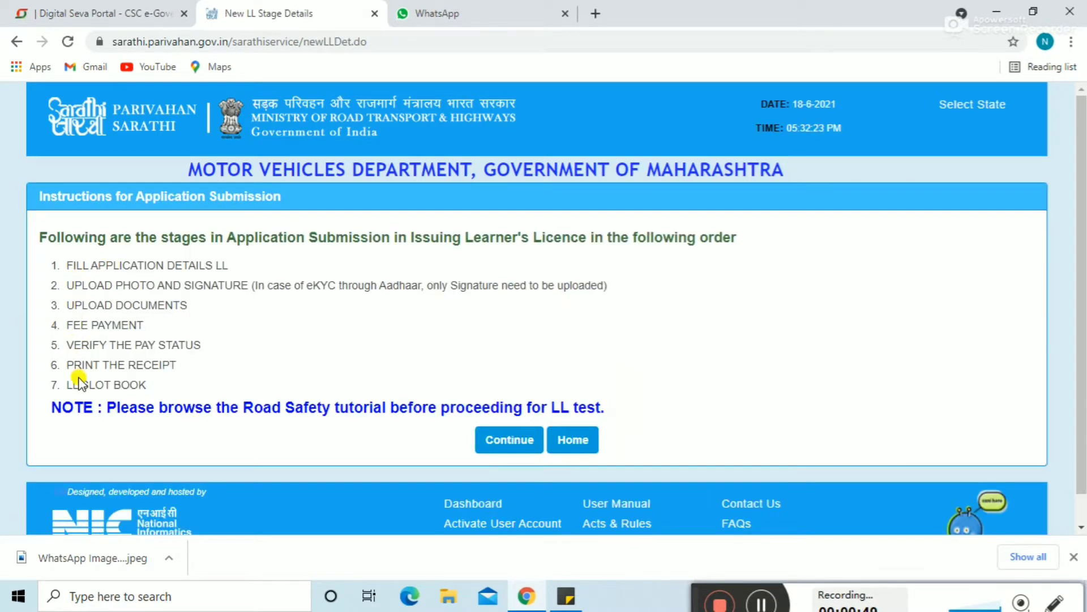
click(498, 440)
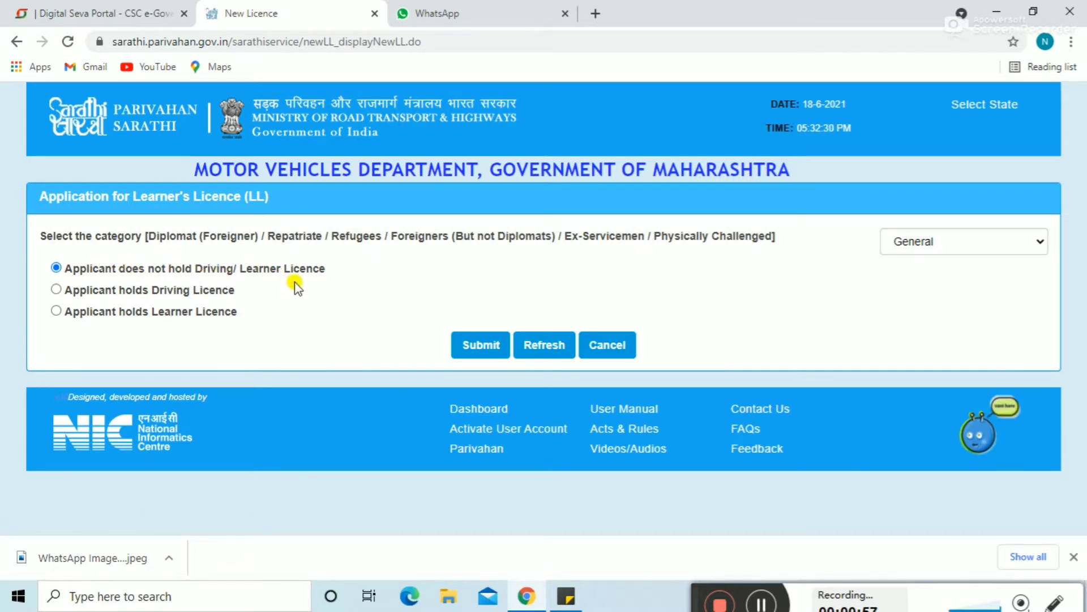
click(480, 354)
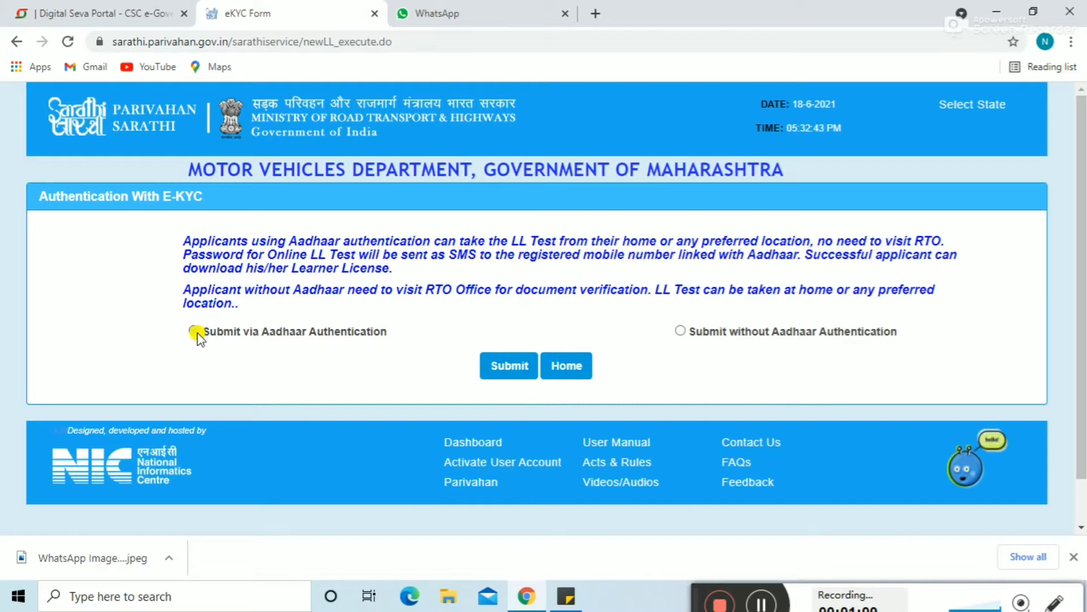
Step: Choose Aadhaar authentication, enter the Aadhaar number, then generate, enter and authenticate the OTP with all consents
click(498, 375)
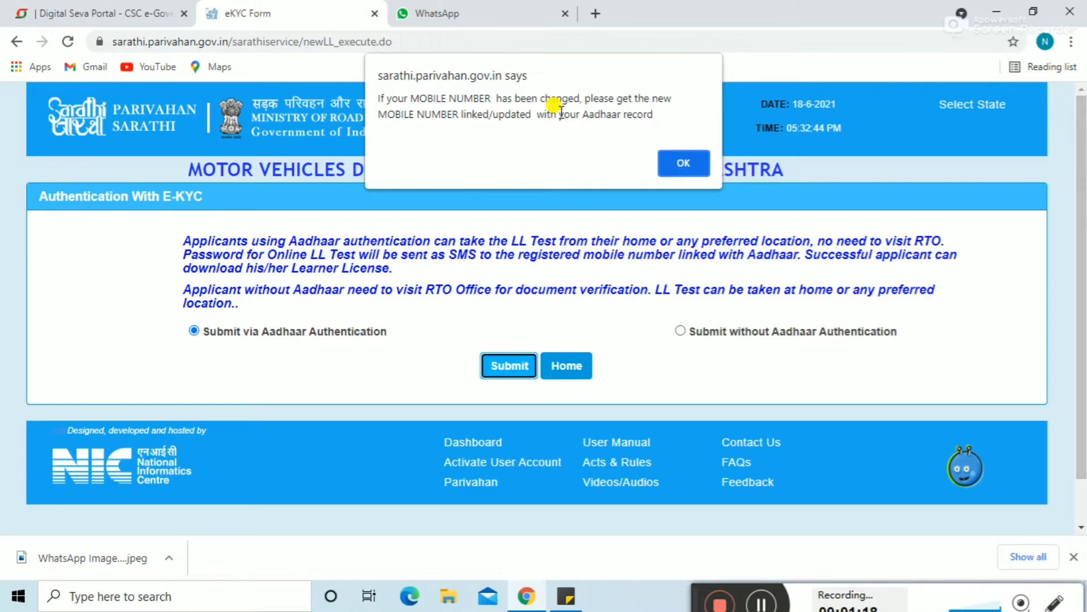
click(680, 168)
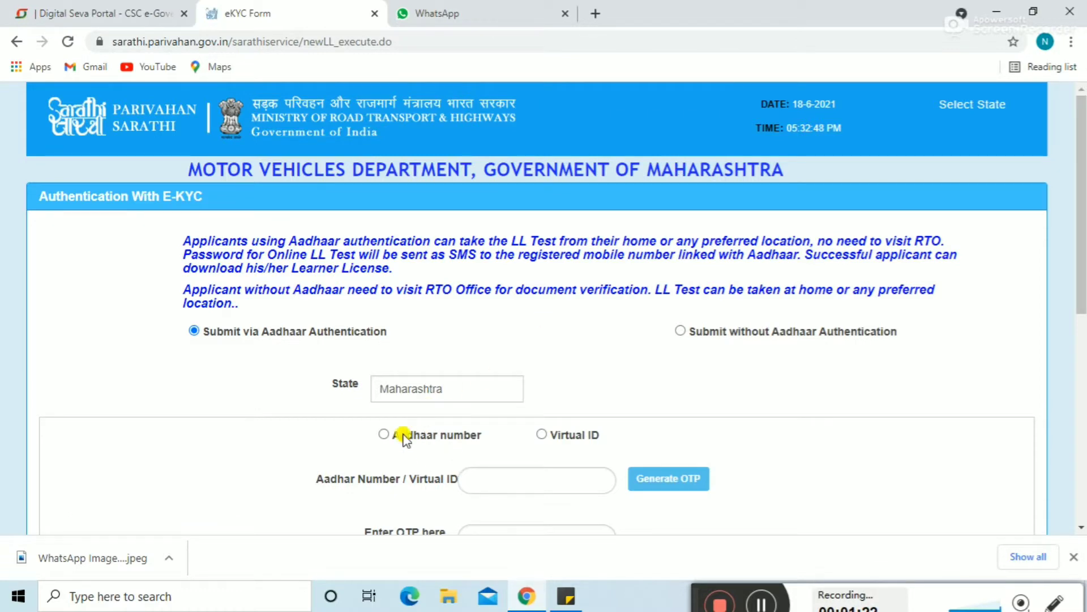
click(384, 435)
click(491, 478)
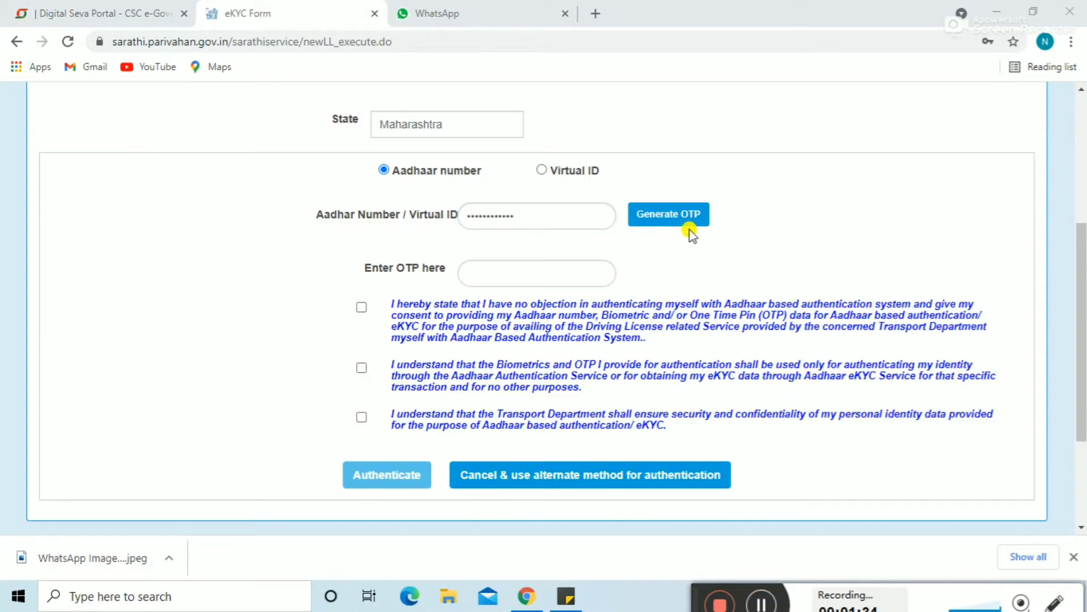
click(649, 218)
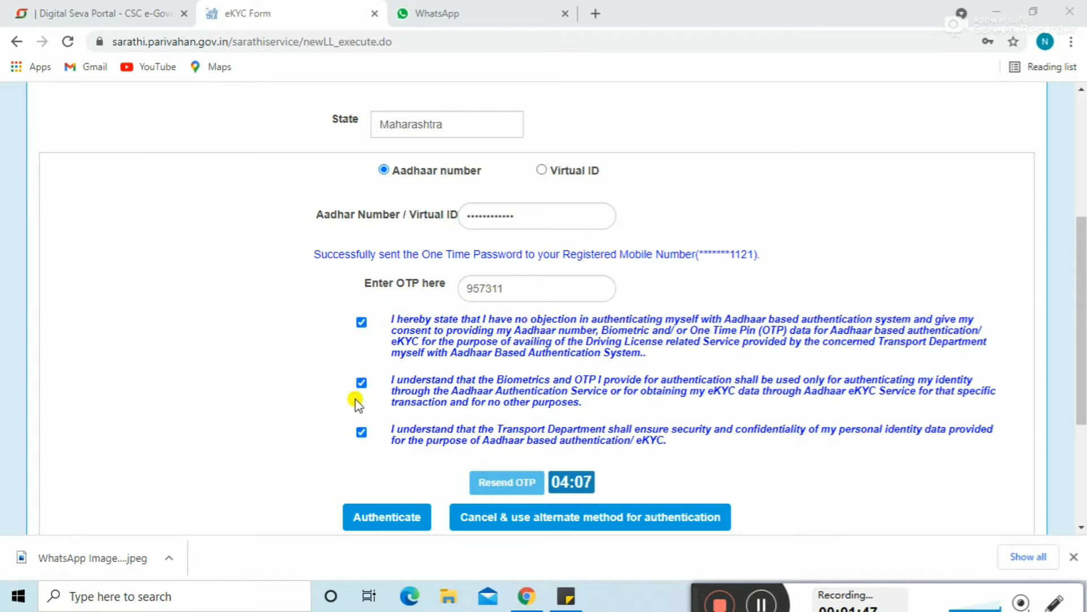
click(374, 522)
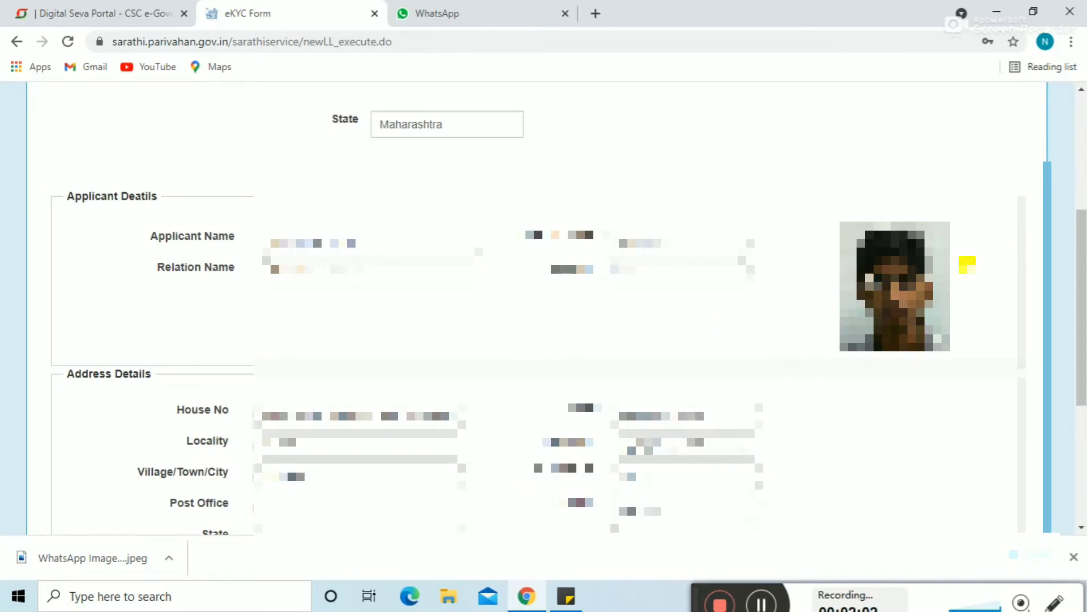
Step: Confirm the fetched e-KYC details below the address section
drag(1082, 265, 1082, 372)
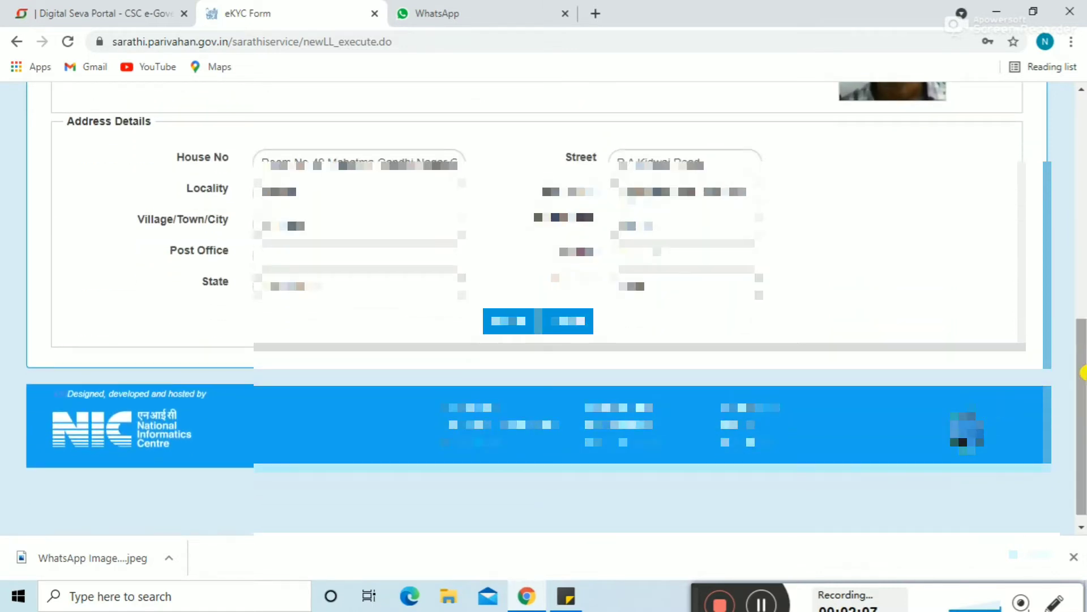
click(513, 318)
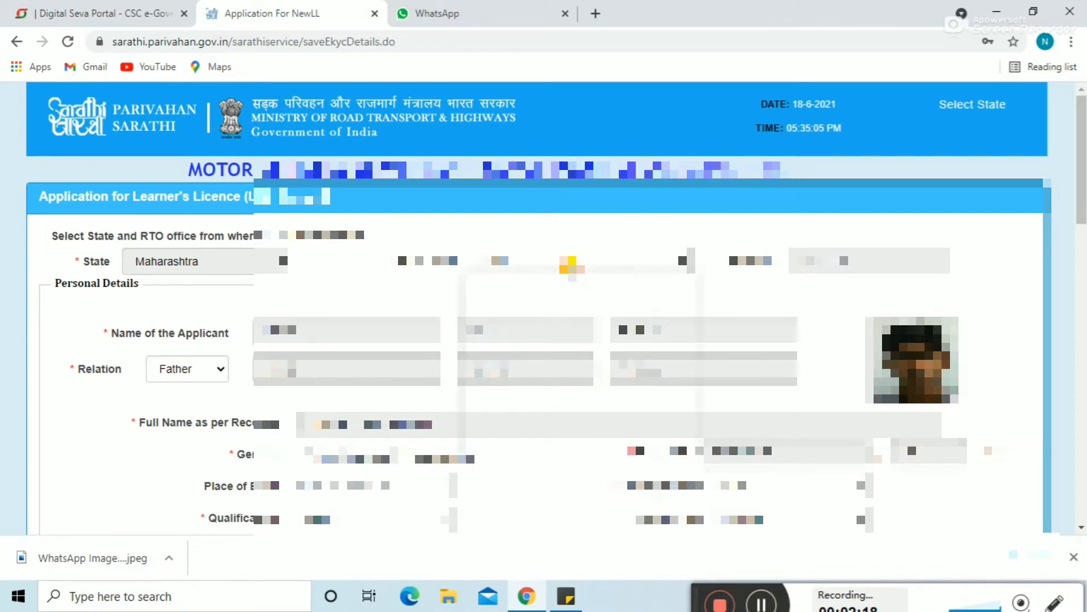
Step: Select RTO, PUNE -- MH12 as the RTO office and edit the Place of Birth field
click(577, 268)
drag(684, 357, 683, 538)
click(497, 541)
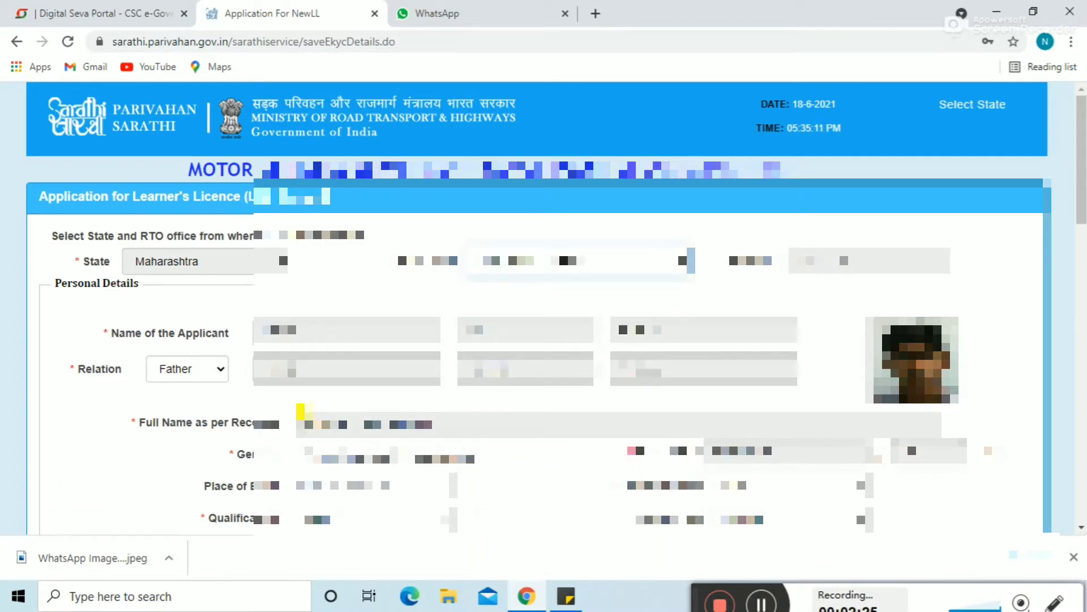
click(356, 482)
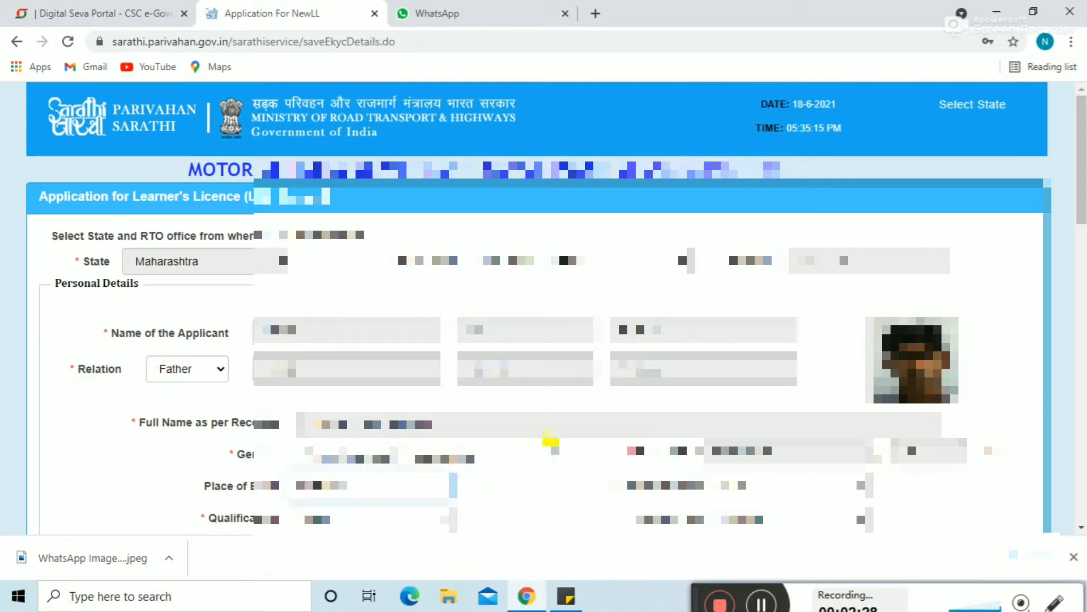
click(559, 480)
Step: Set qualification to 10+2 or Equivalent and enter the applicant's e-mail address
scroll(559, 480, down, 2)
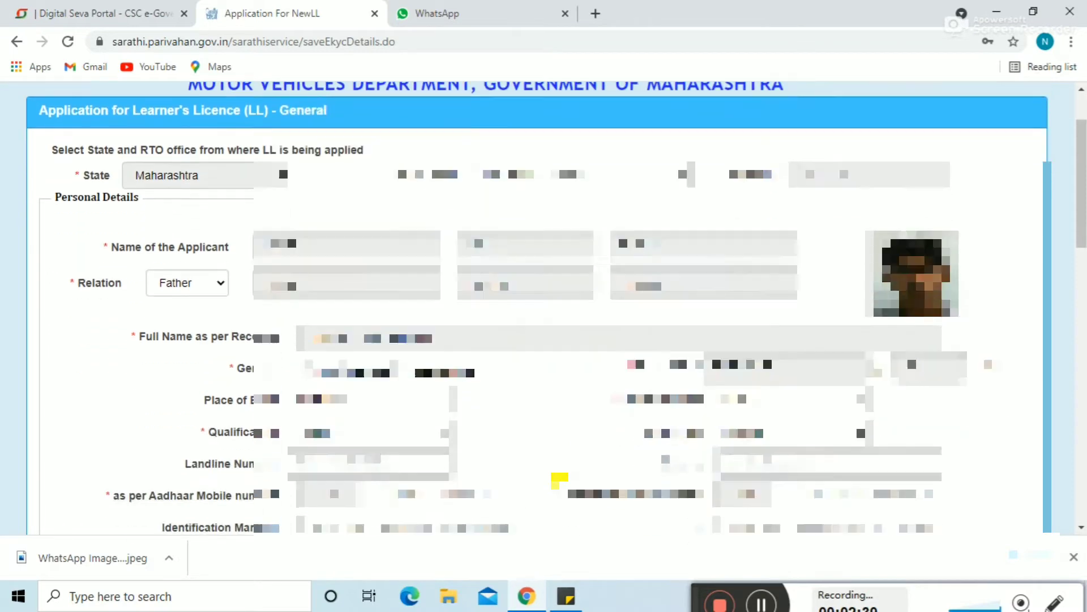
click(328, 388)
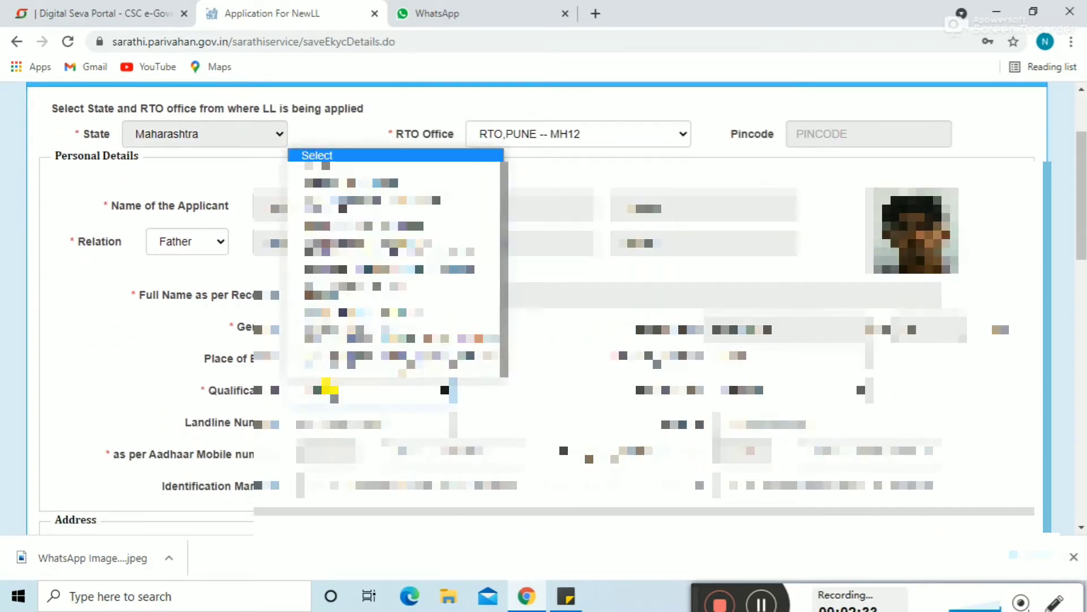
click(339, 184)
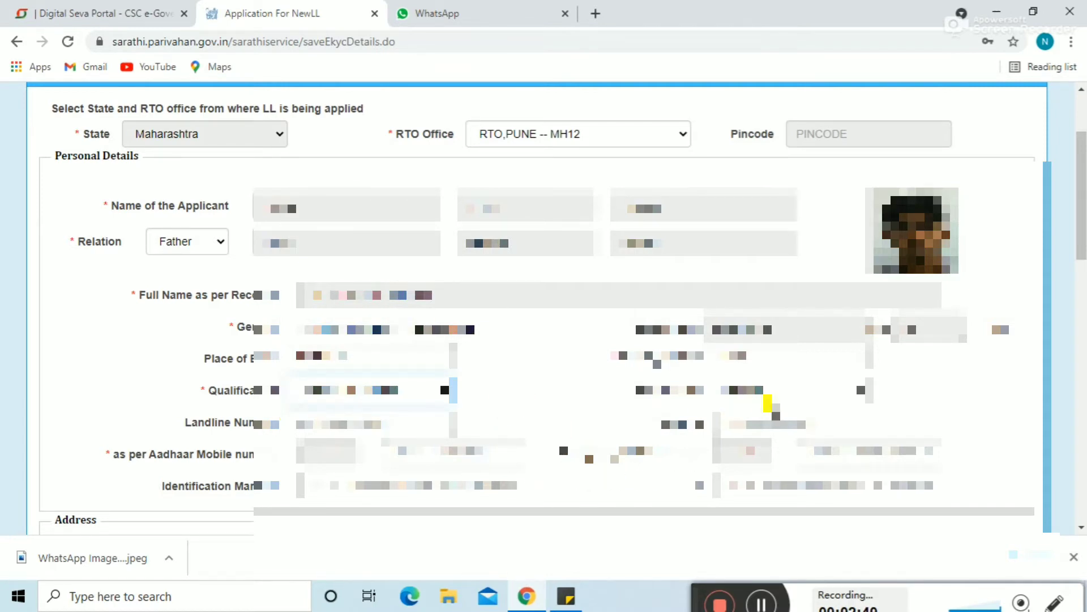
click(768, 412)
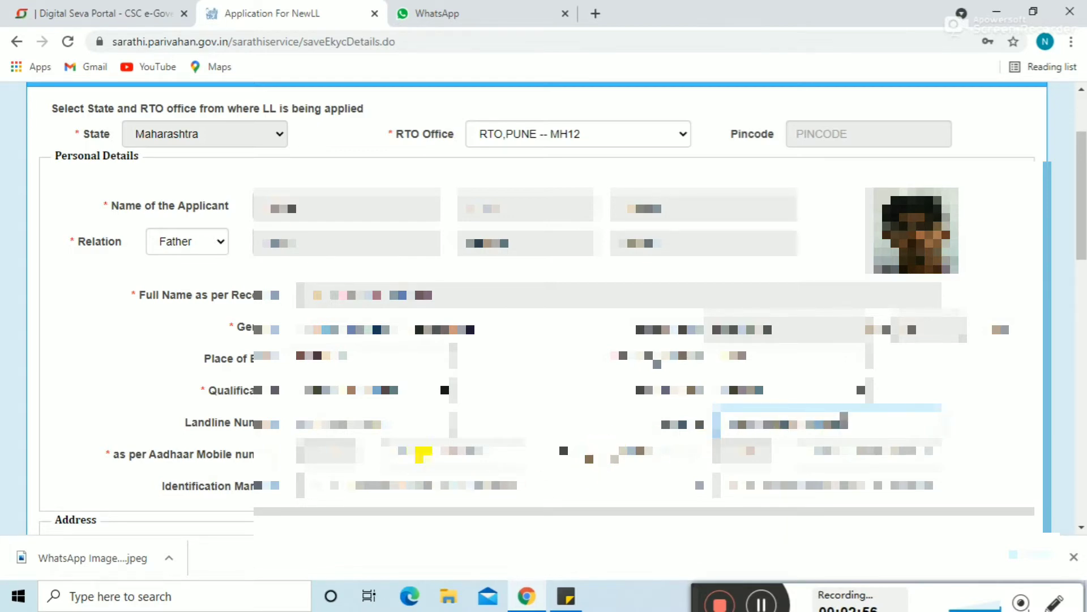
click(431, 453)
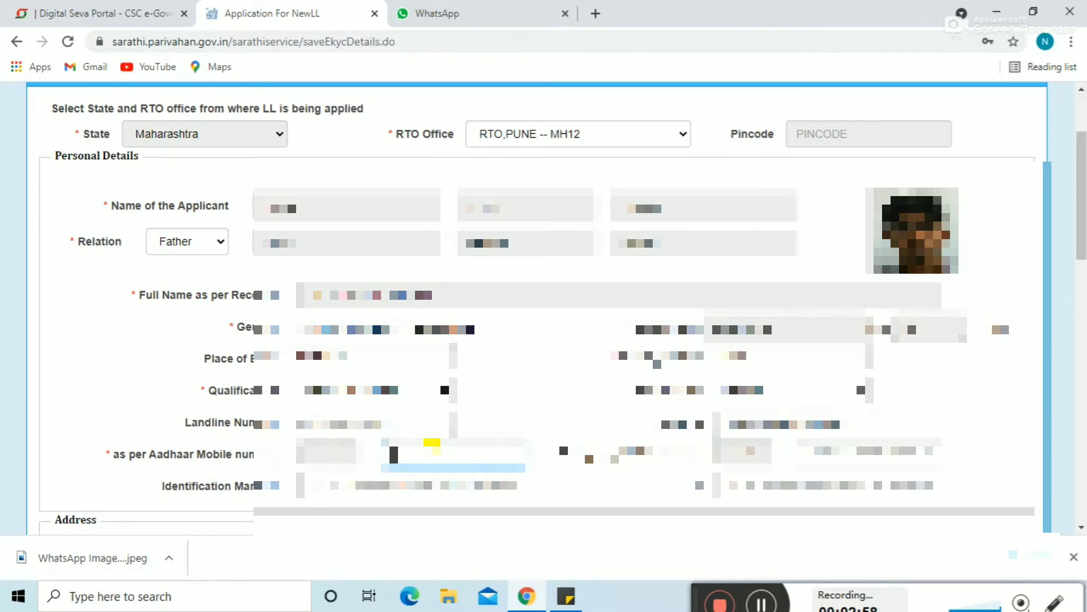
click(763, 603)
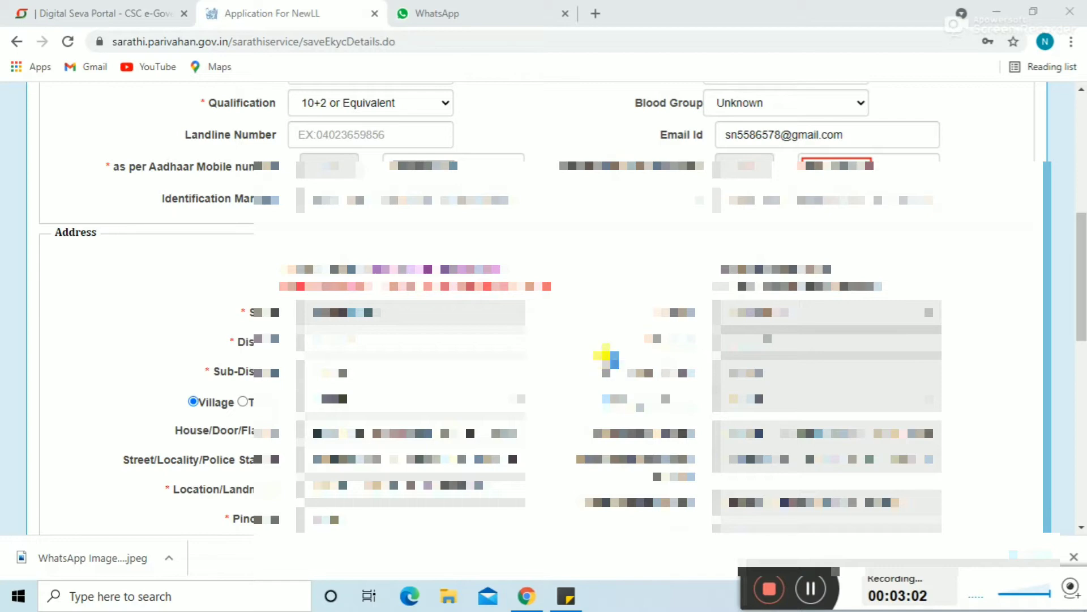
Step: Set the present-address Sub-District to Mumbai and pick the Village
drag(1080, 275, 1081, 309)
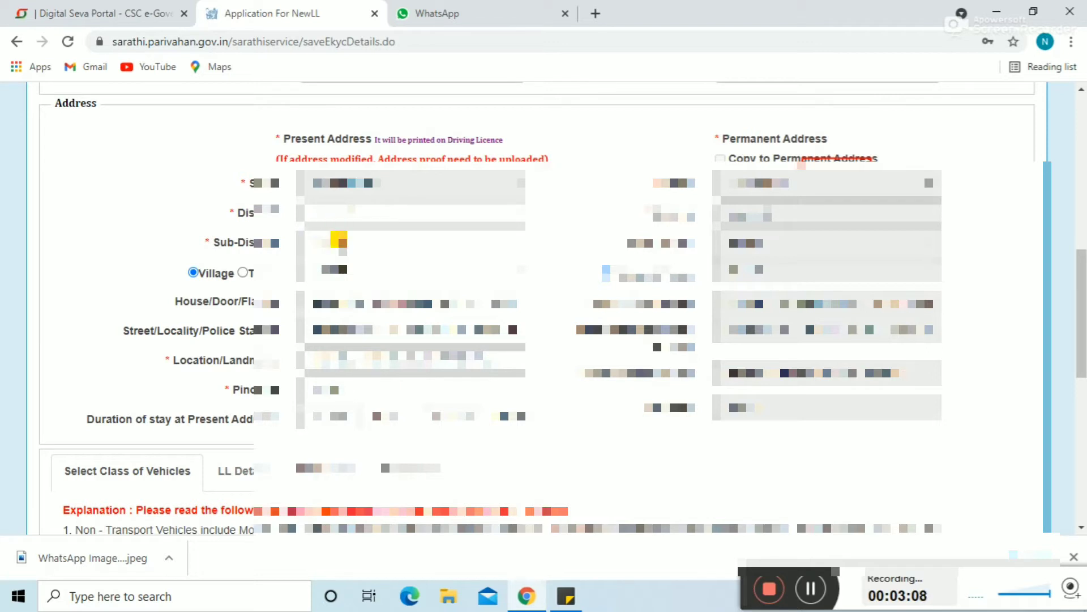
click(338, 242)
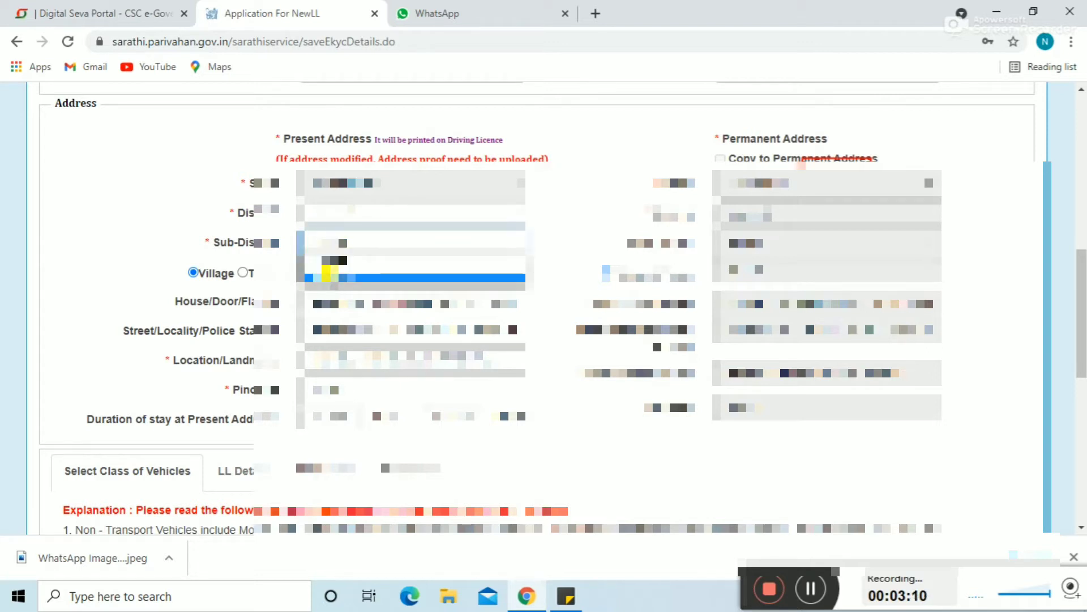
click(327, 278)
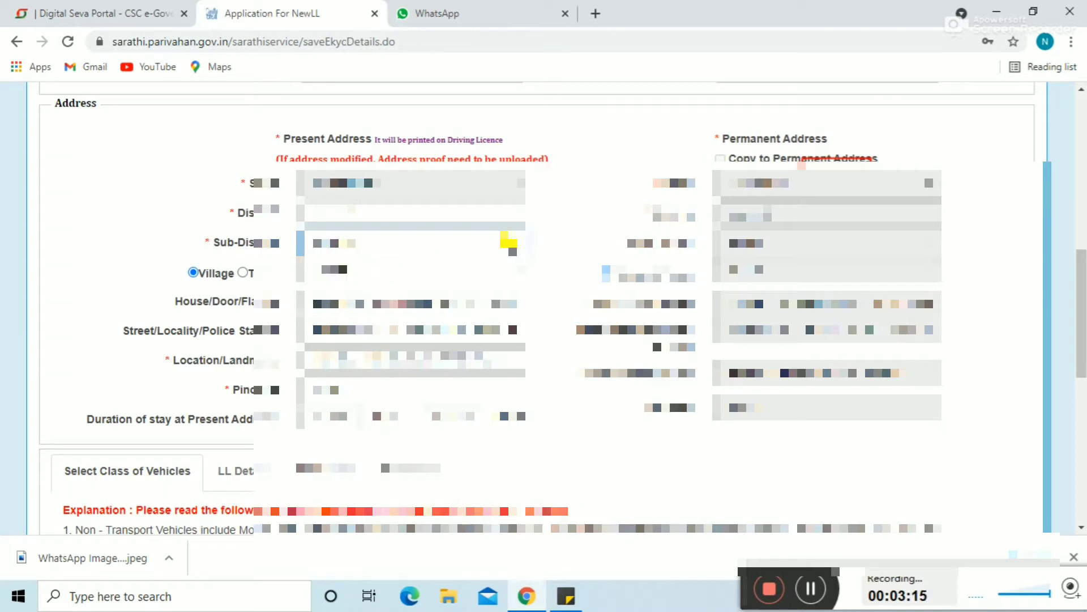
click(378, 269)
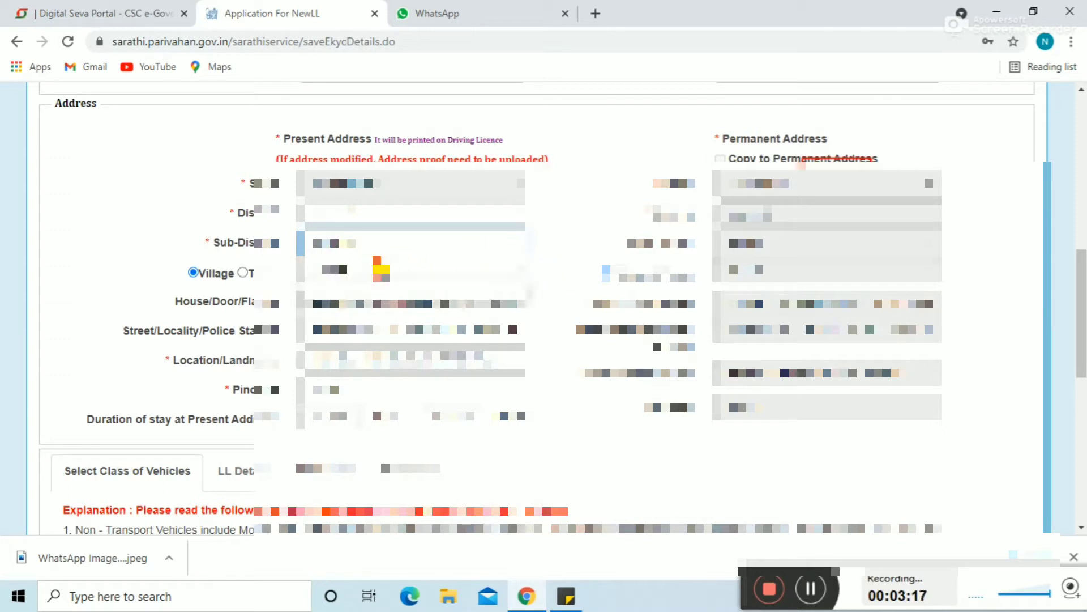
click(585, 258)
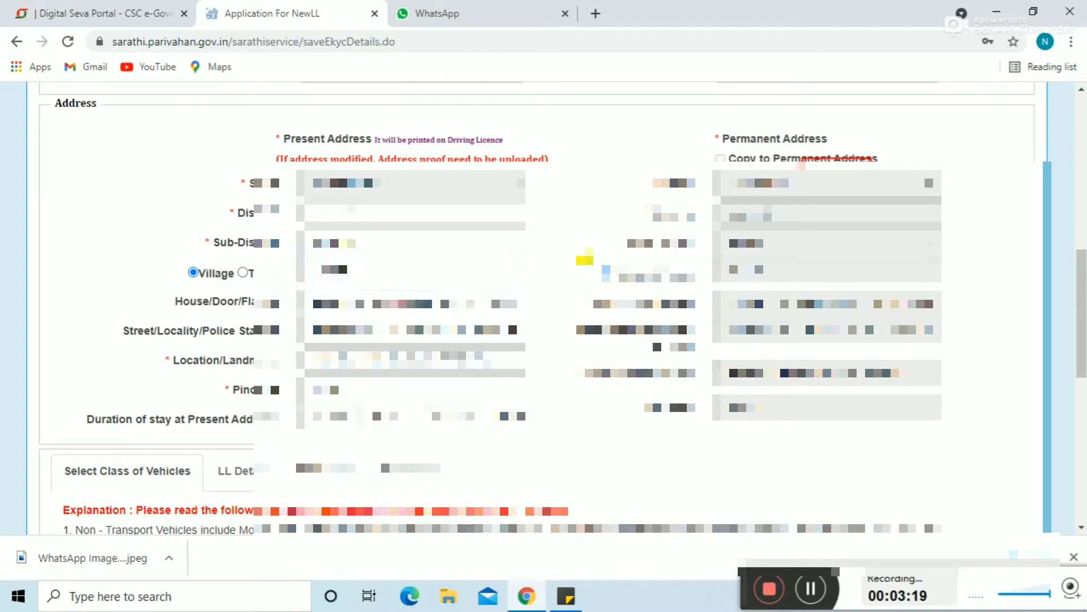
click(368, 275)
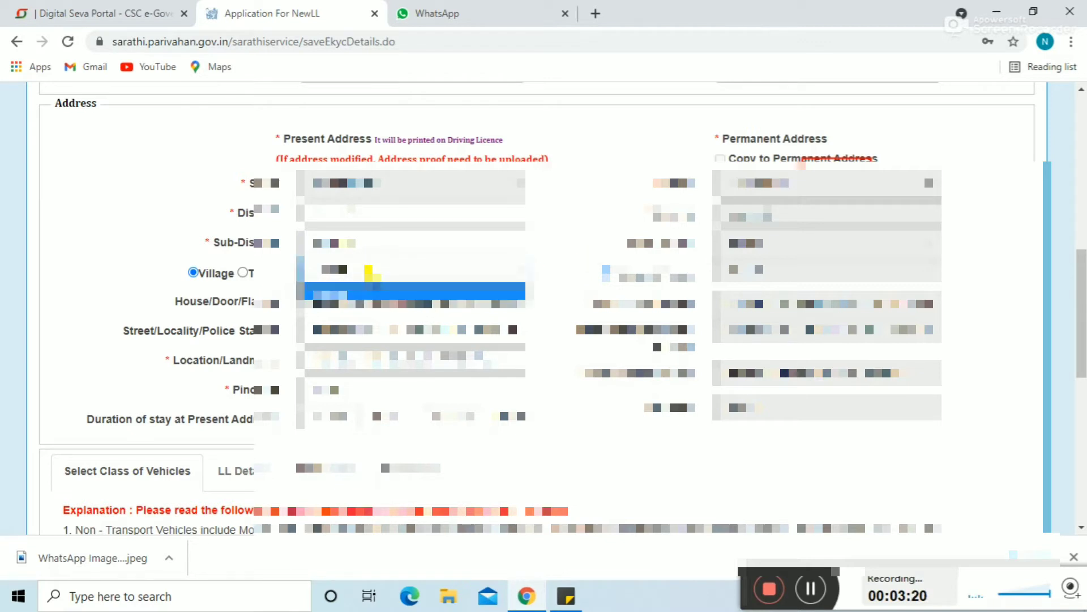
click(360, 291)
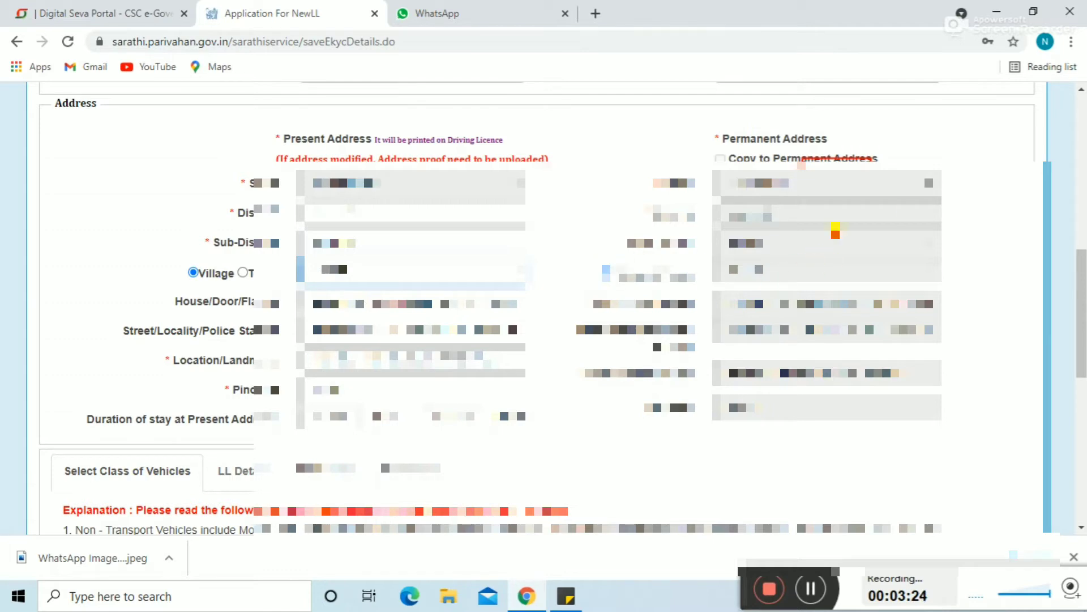
Step: Fill in the years and months of stay at the present address, then recheck the Village
scroll(1083, 334, down, 2)
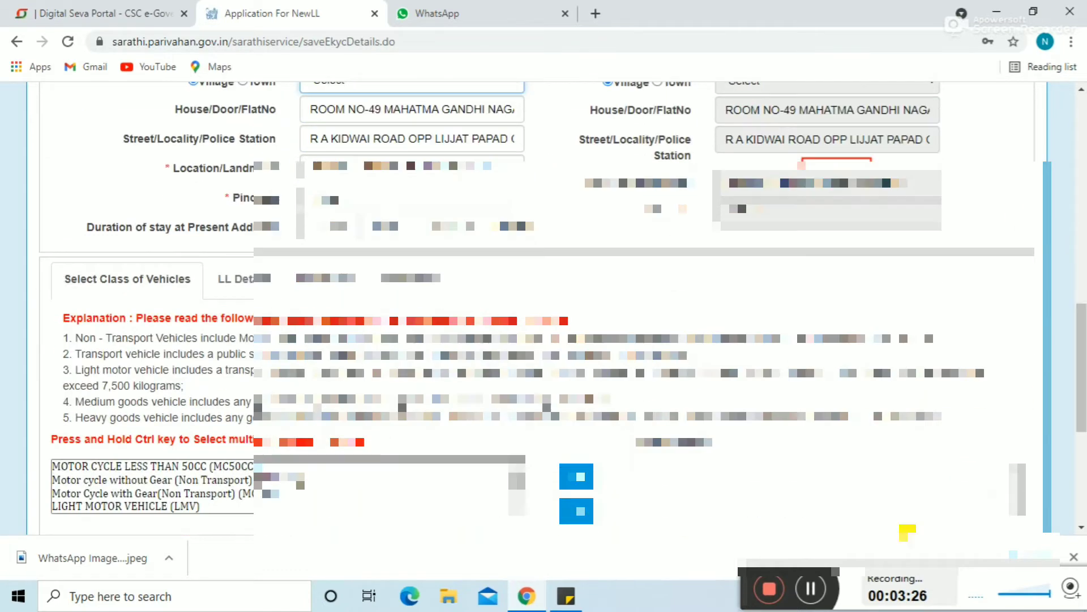
click(811, 588)
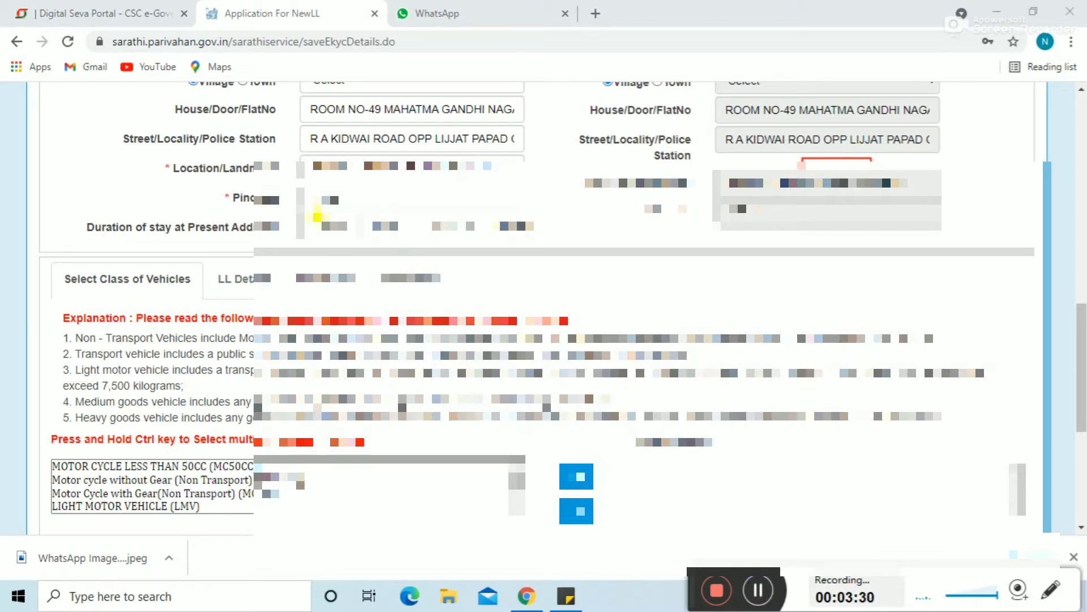
click(321, 215)
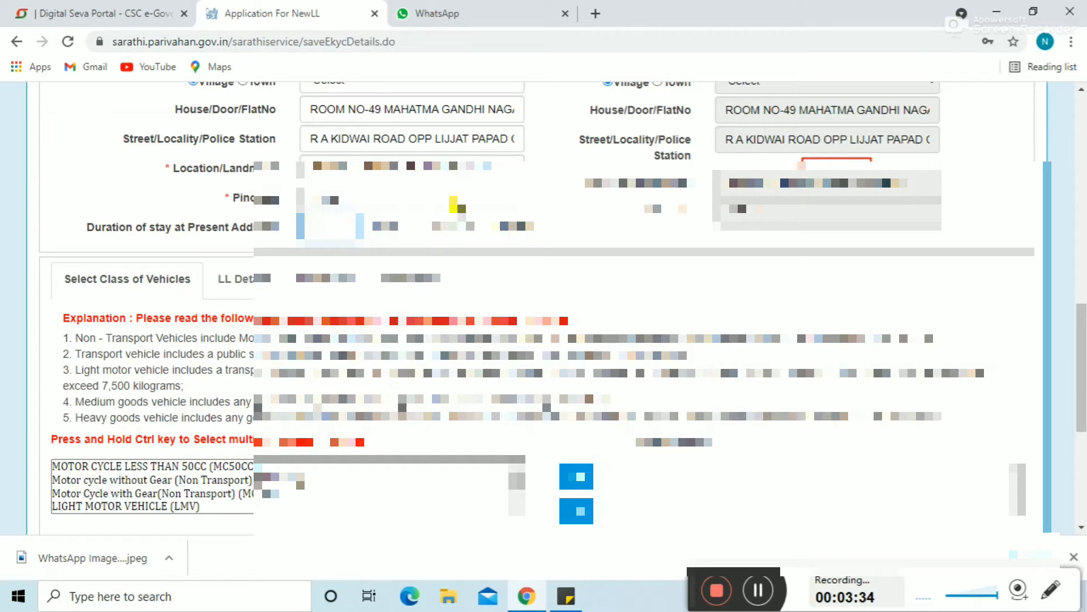
click(445, 221)
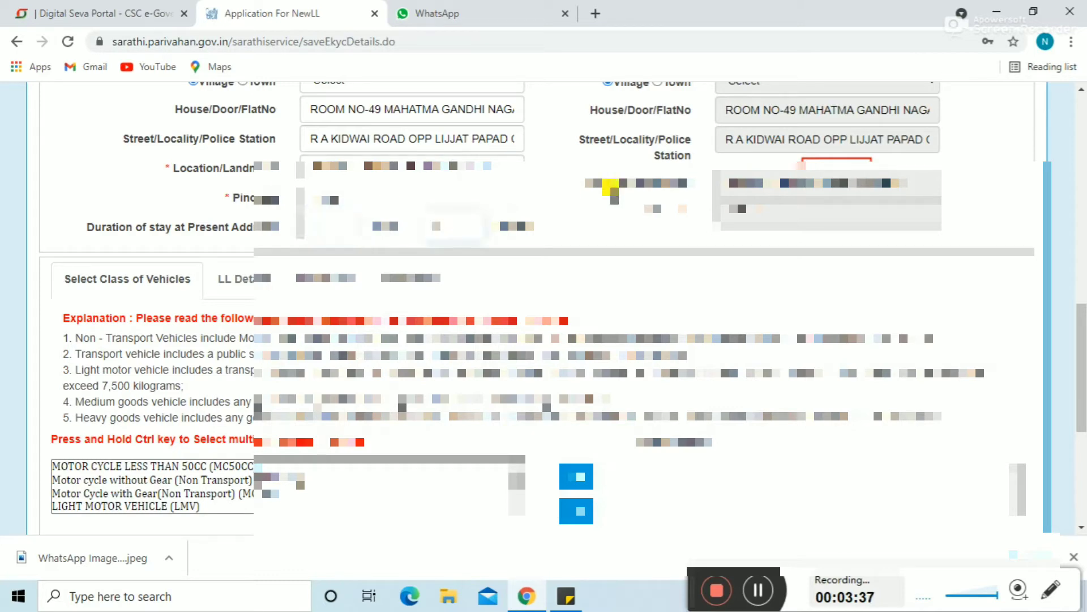
scroll(543, 138, up, 2)
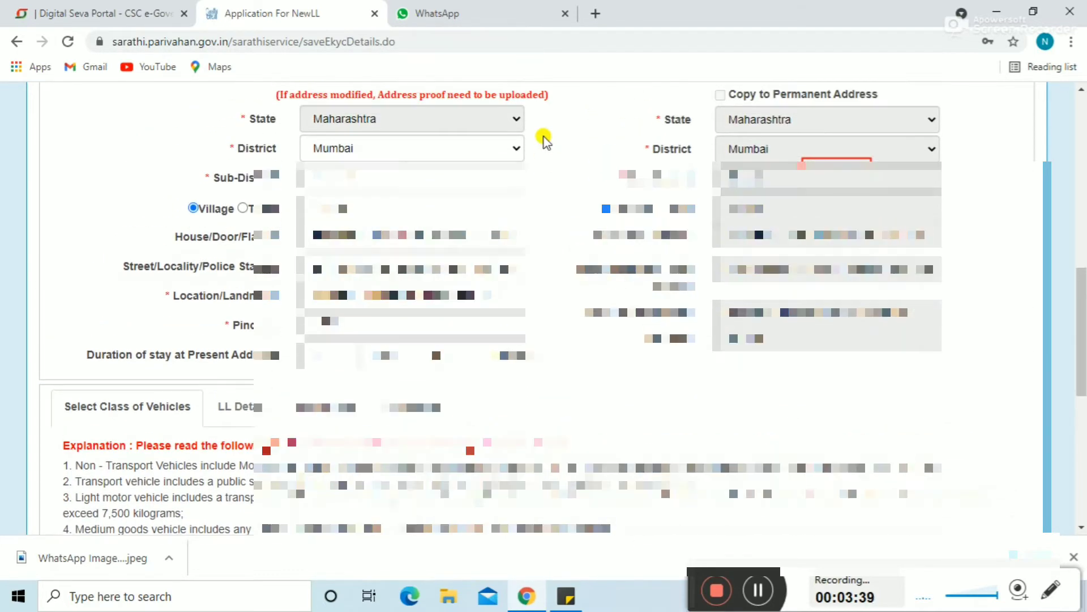
click(435, 208)
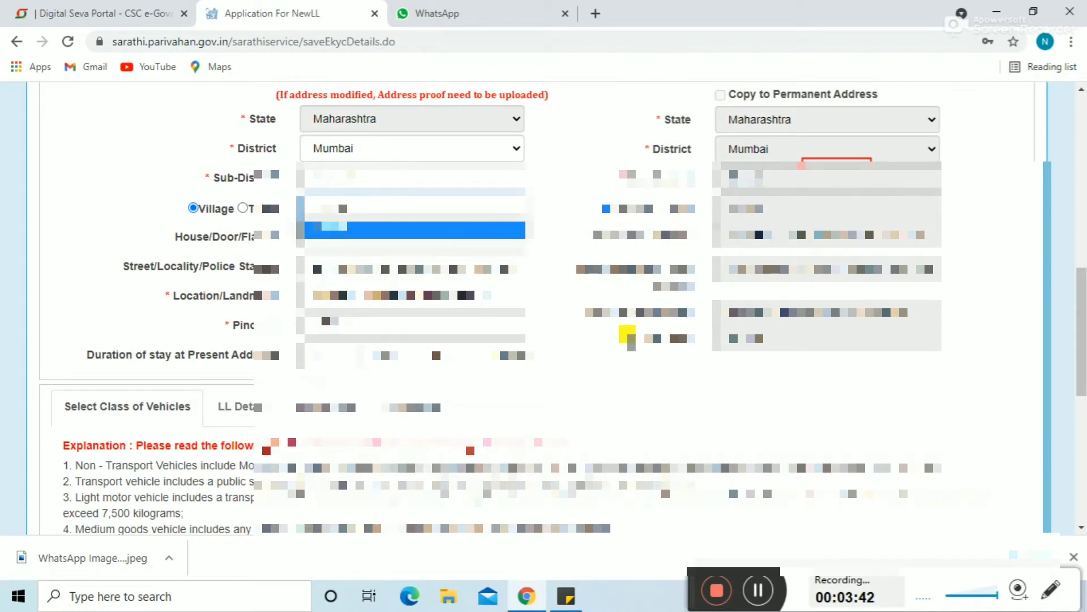
click(611, 395)
scroll(611, 395, down, 6)
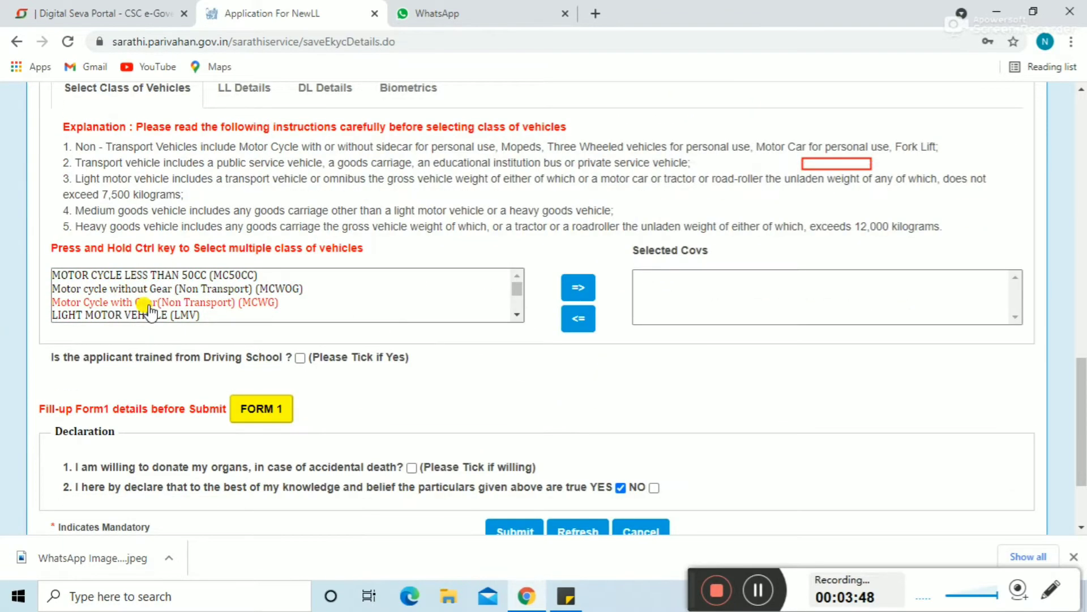
Step: Move Motor cycle without Gear (MCWOG) into Selected Covs and bring up FORM 1
click(207, 292)
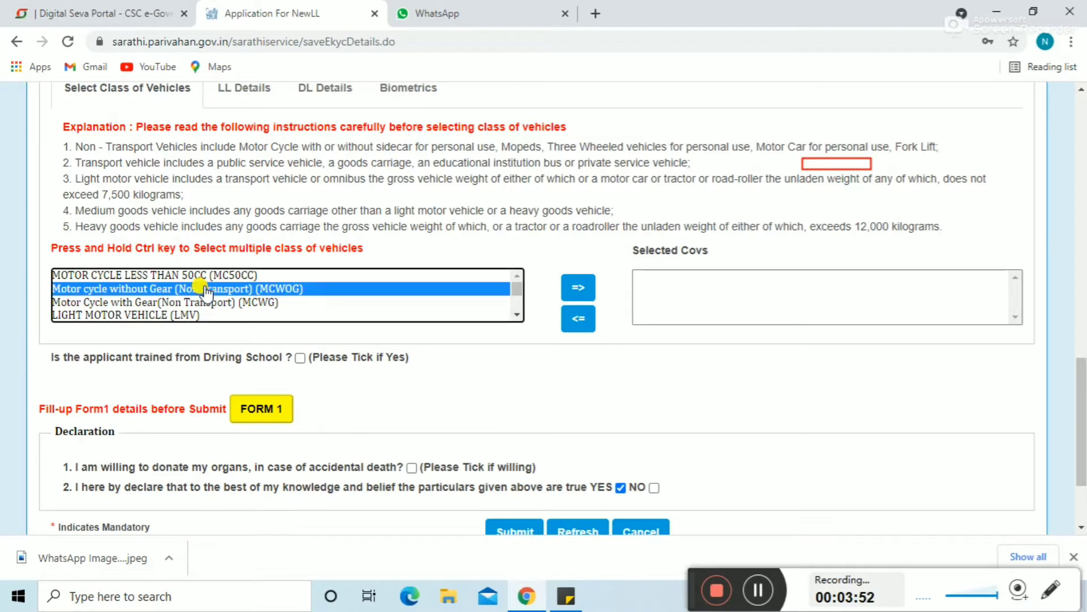
click(576, 285)
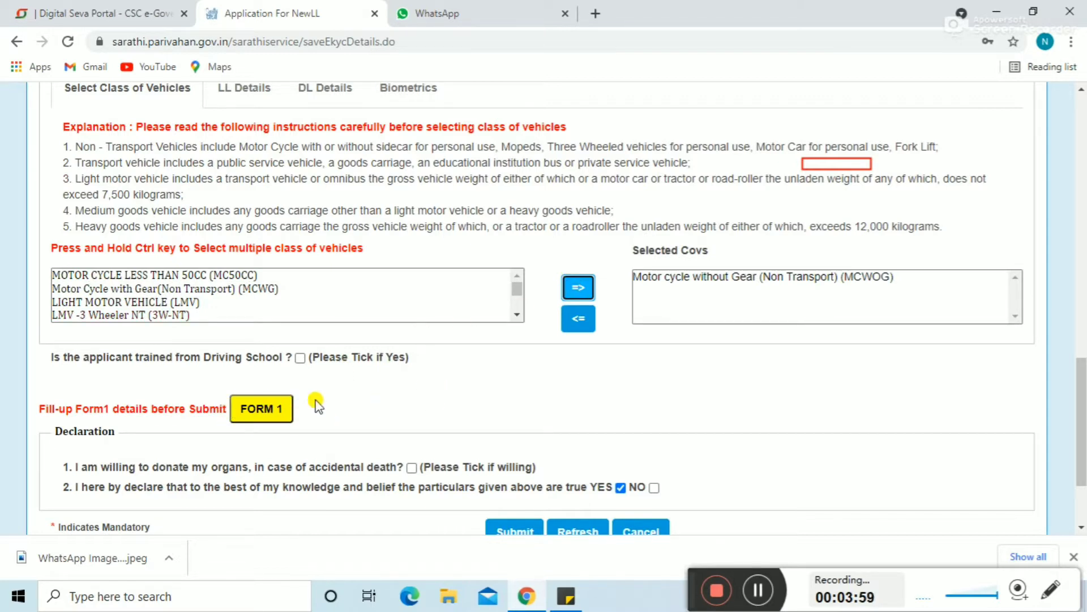
click(272, 409)
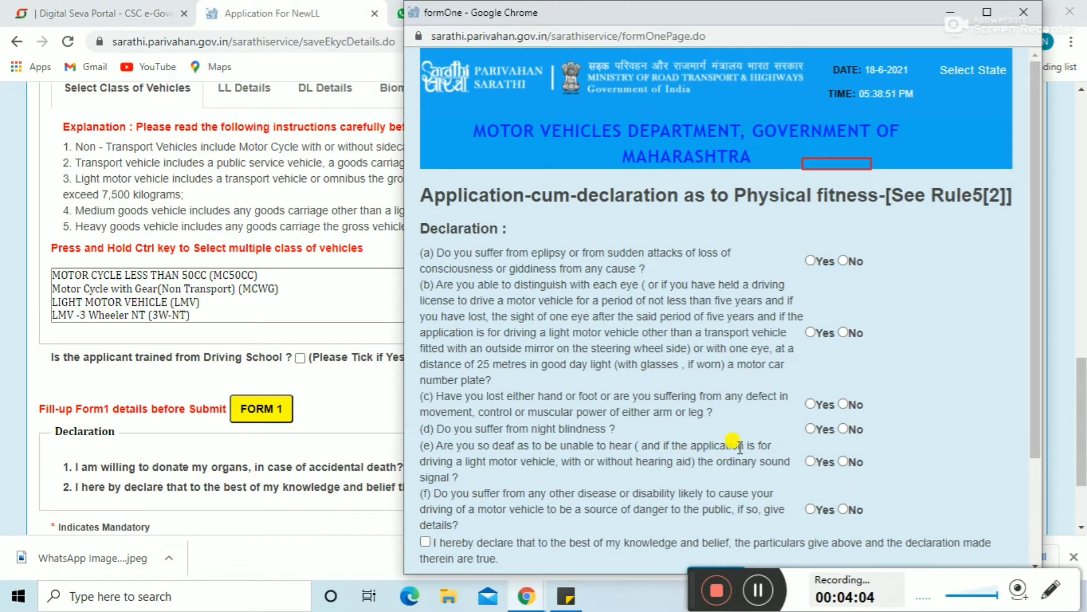
Step: Answer No to questions (a)–(f), tick the declaration, submit Form 1 and close the success popup
click(759, 590)
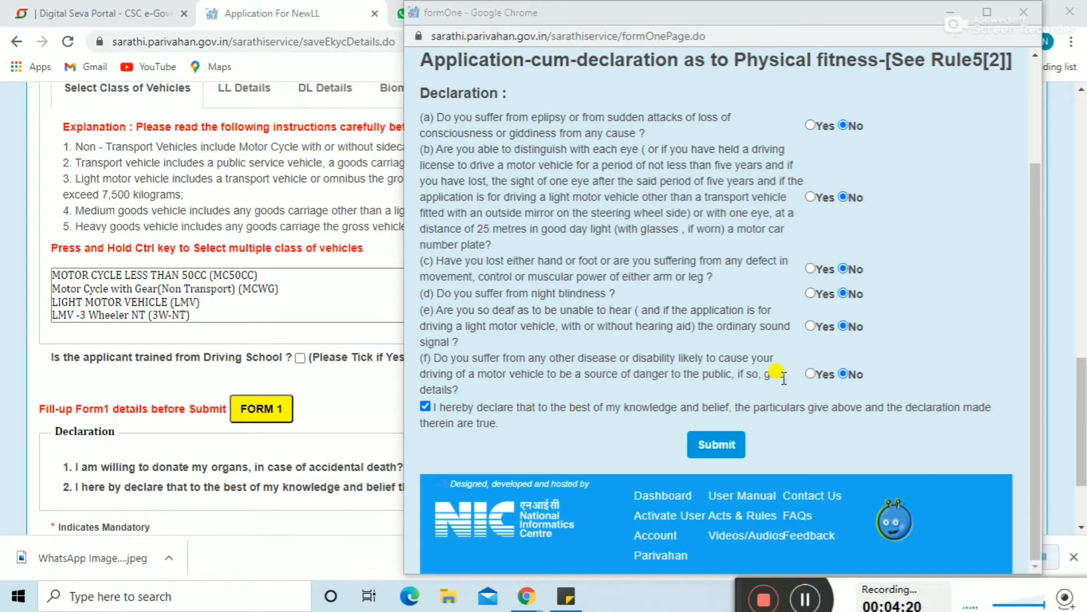
click(716, 447)
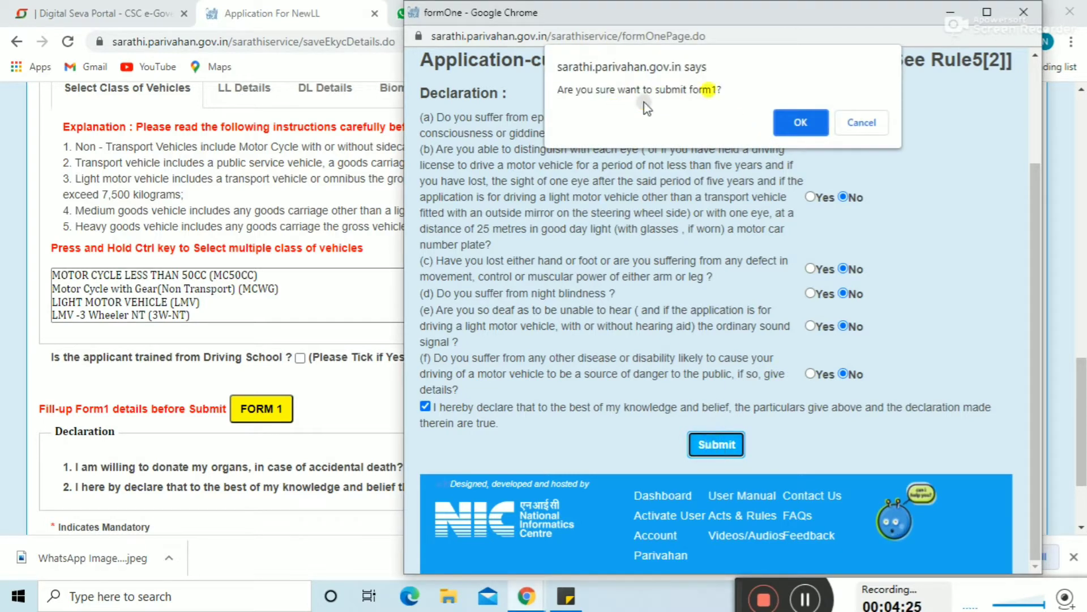
click(802, 122)
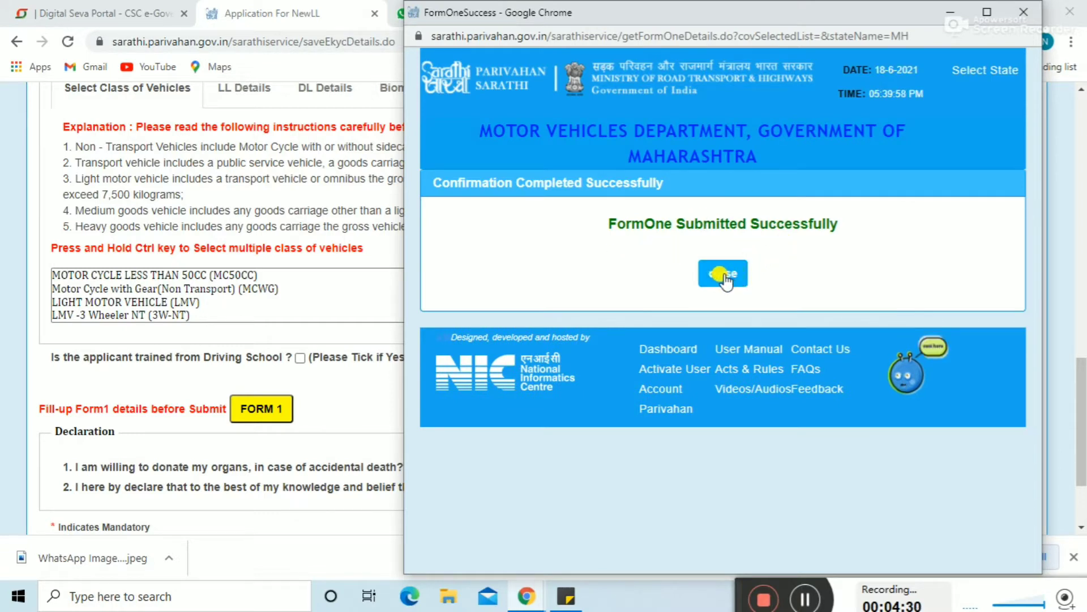
click(723, 274)
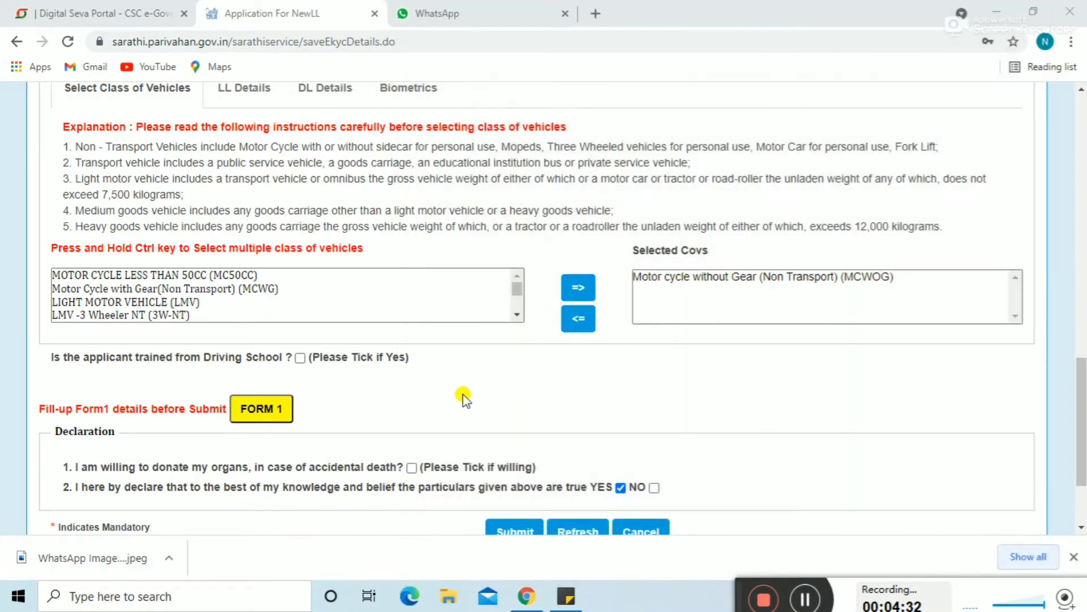
Step: Tick the organ donation consent, submit the application and OK both confirmation prompts
scroll(463, 399, down, 2)
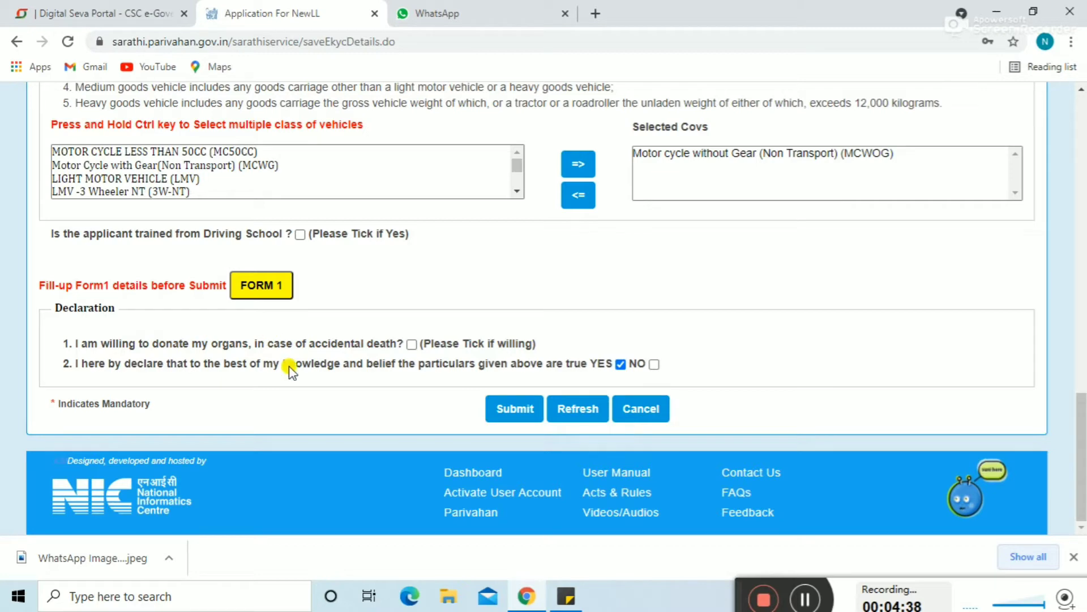
click(412, 344)
click(503, 412)
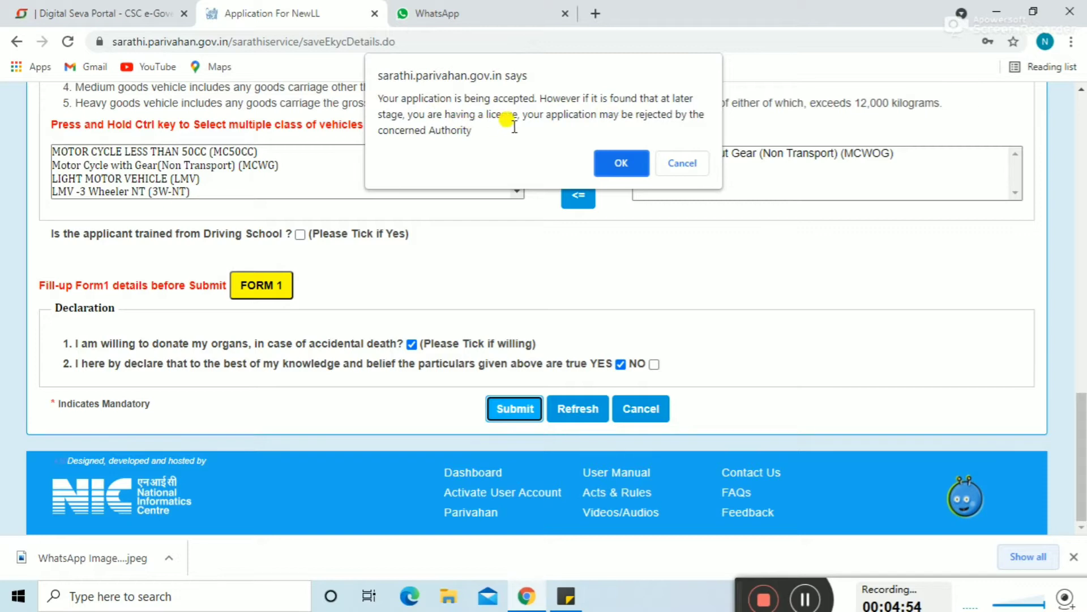
click(621, 164)
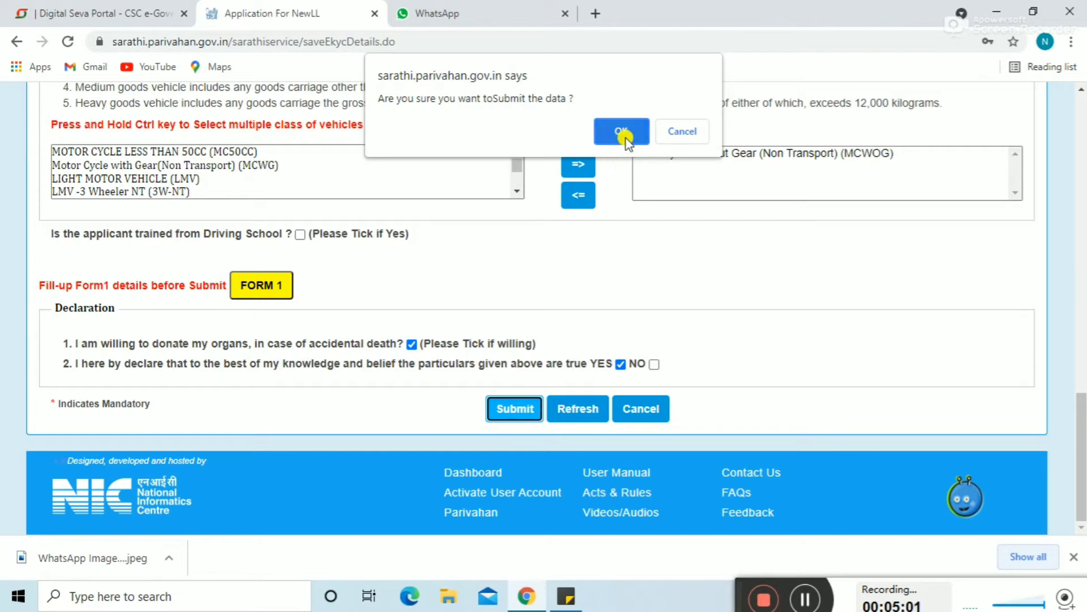
click(623, 134)
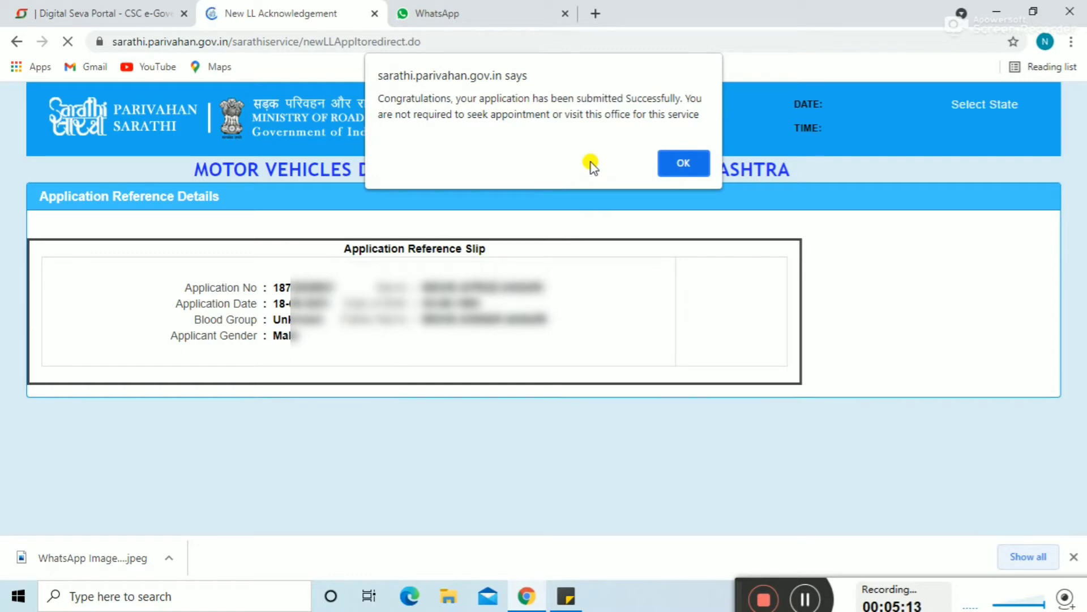
Step: Dismiss the success alert and click Next at the bottom of the acknowledgement
click(685, 163)
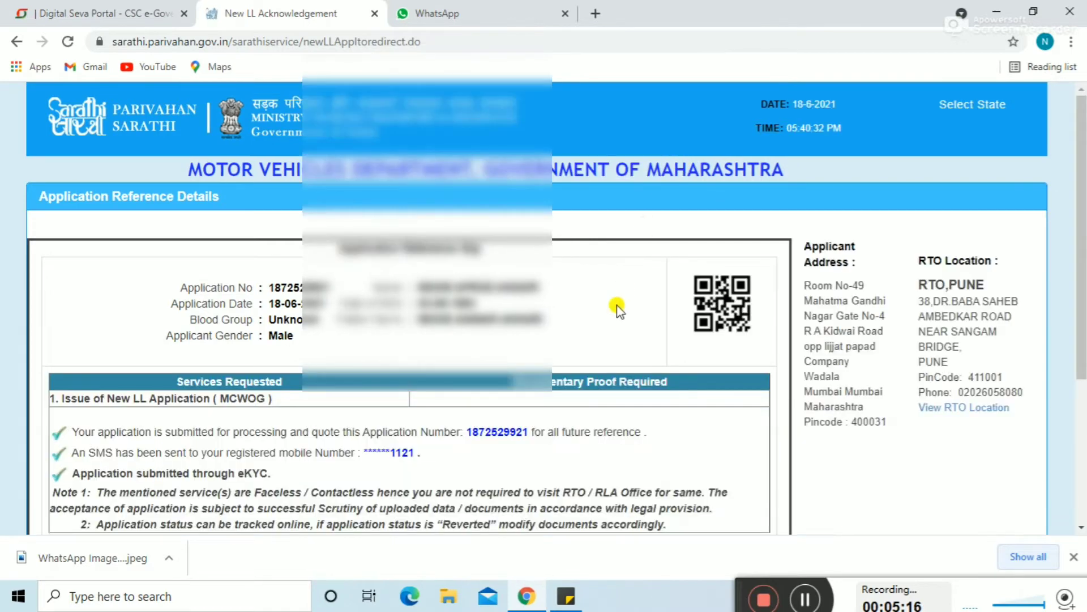
scroll(618, 314, down, 3)
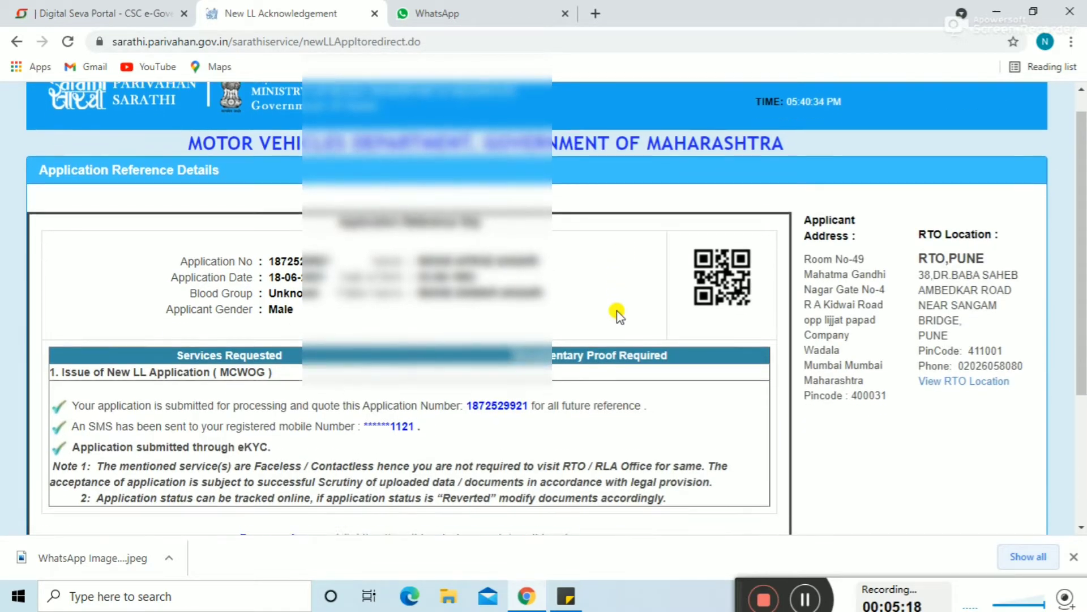
scroll(618, 314, down, 1)
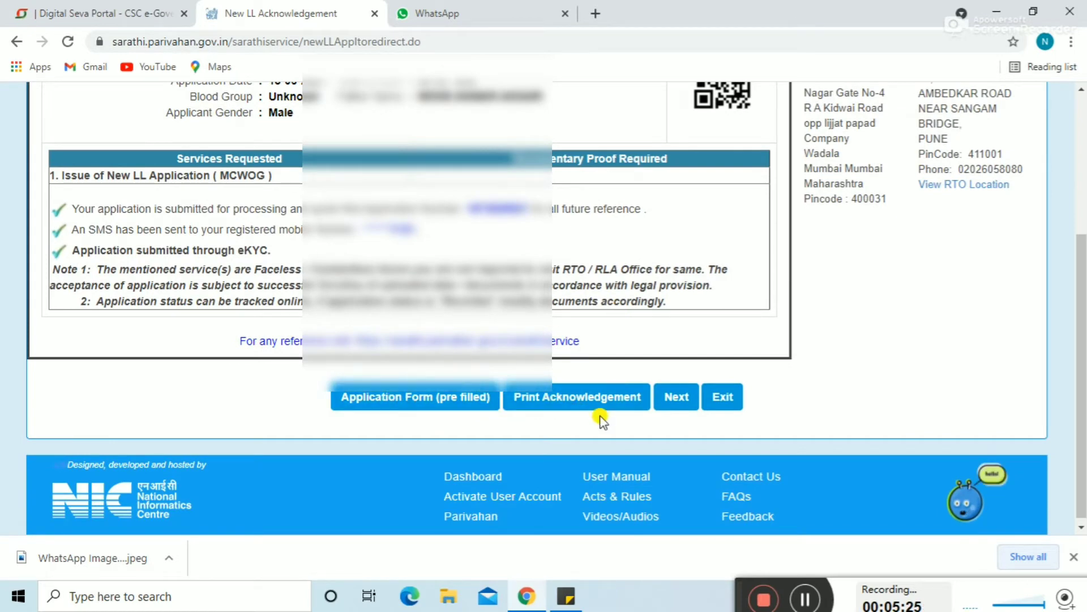
click(676, 400)
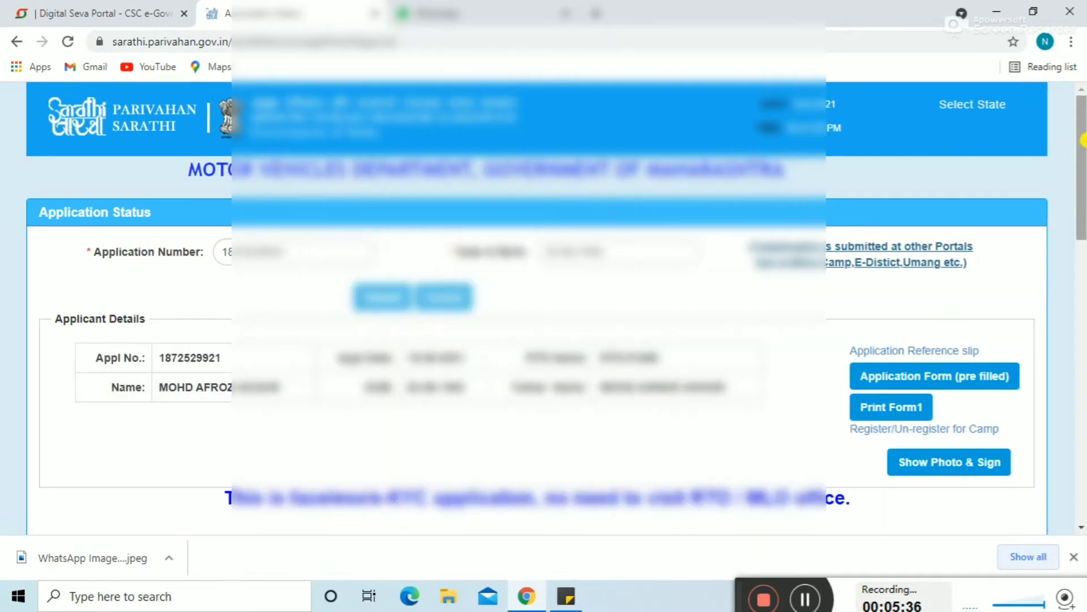
Step: Proceed from stage 2 on Application Status to the Upload Photo and Signature page
drag(1080, 163, 1083, 287)
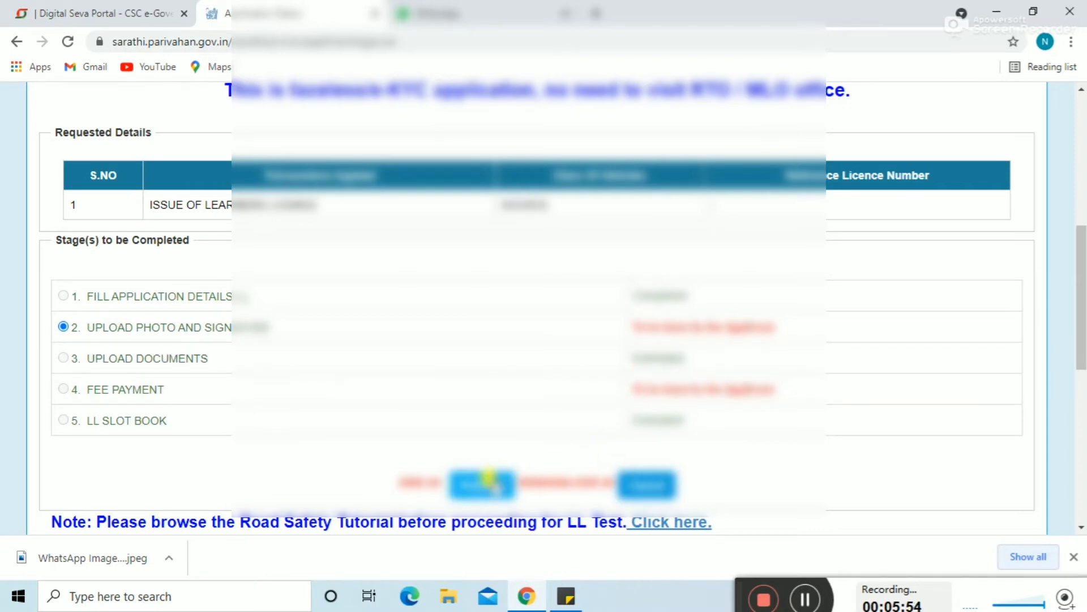
click(481, 485)
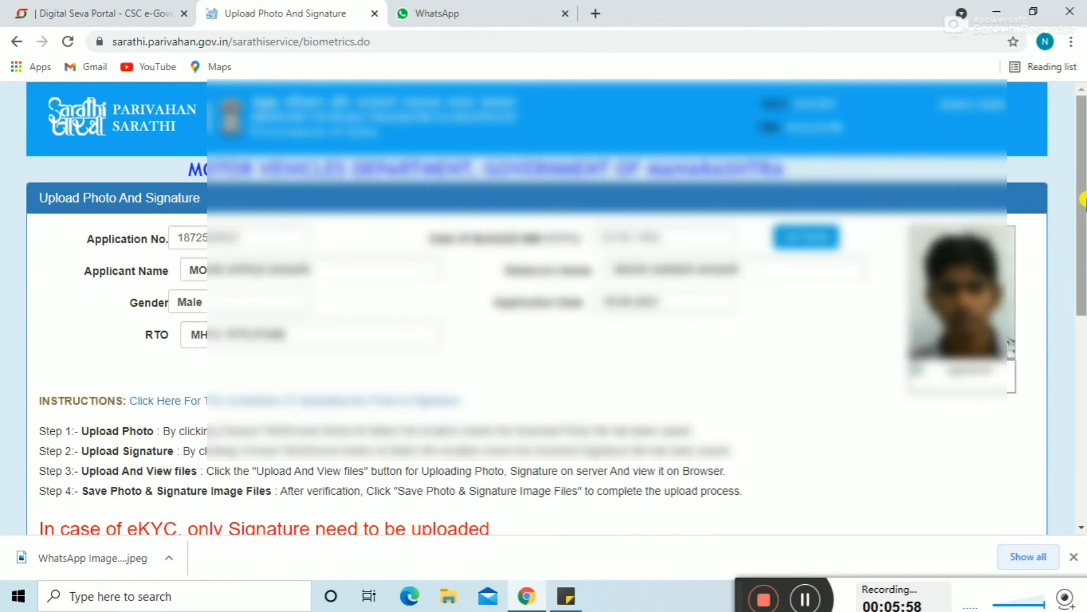
Step: Upload the signature image from Downloads and preview it beneath the e-KYC photo
drag(1082, 210, 1082, 313)
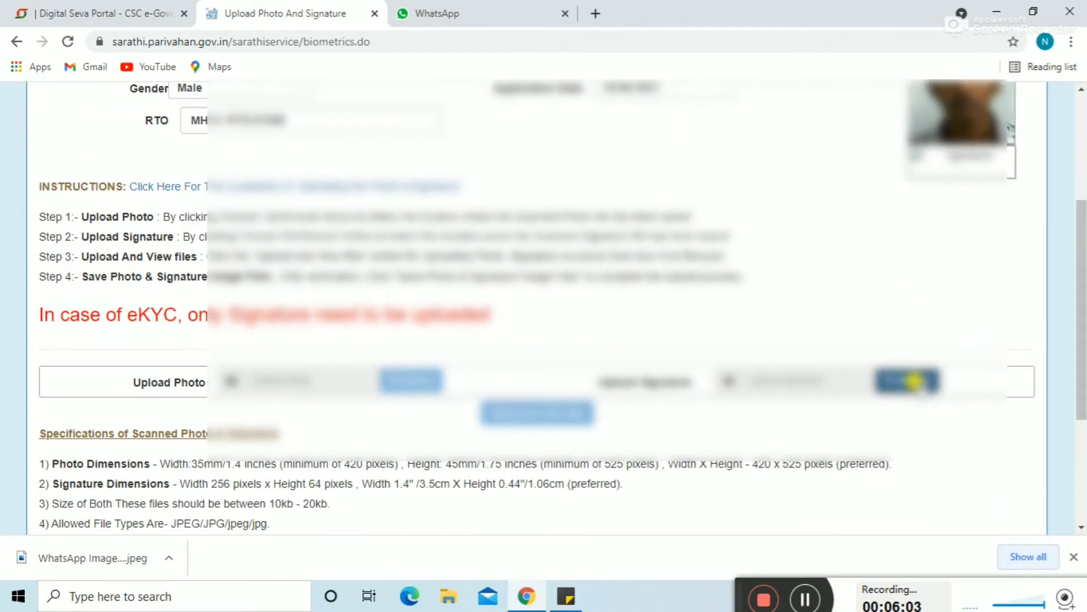
click(913, 380)
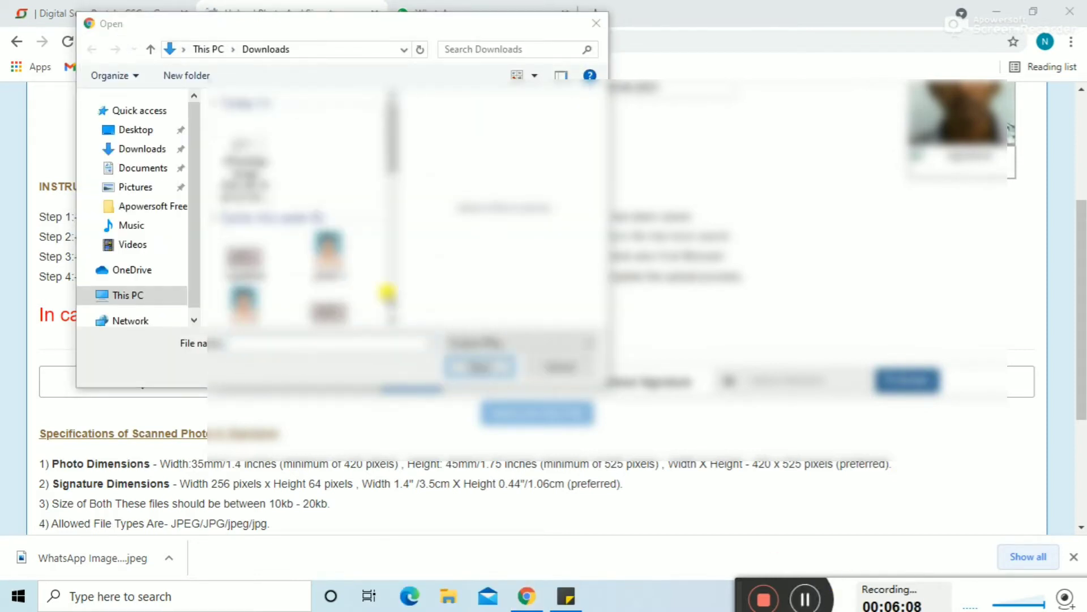
click(238, 154)
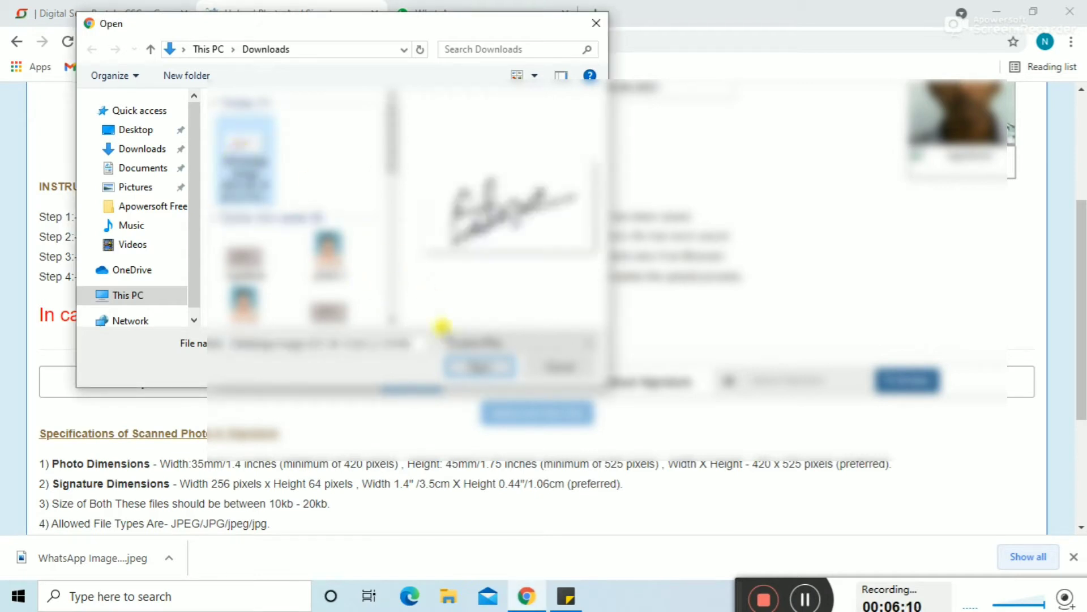
click(485, 369)
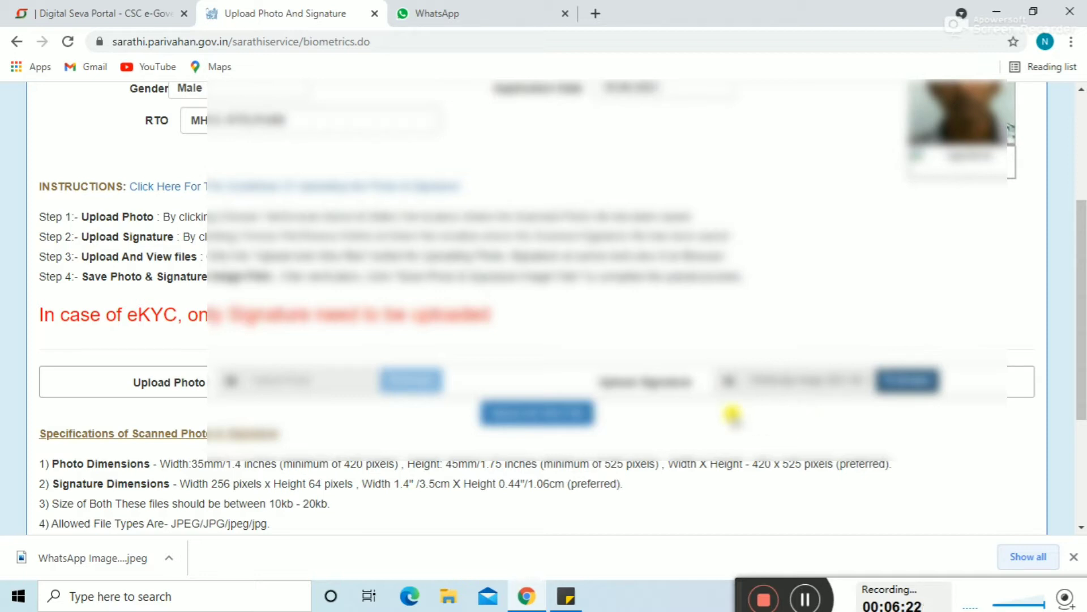
click(544, 416)
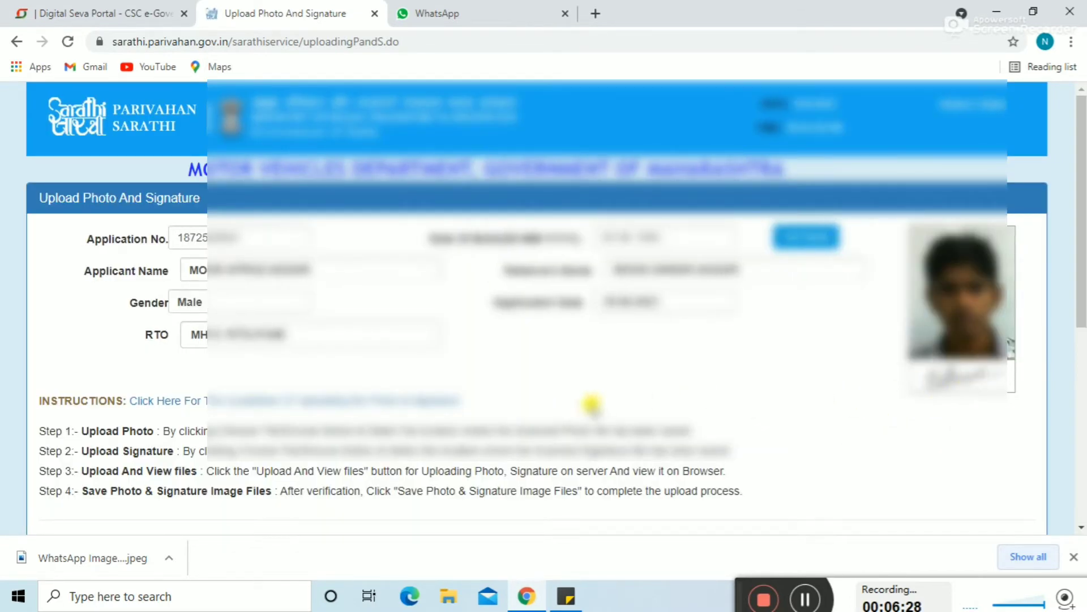
Step: Save the photo and signature image files until 'Updated SucessFully' appears
scroll(591, 404, down, 1)
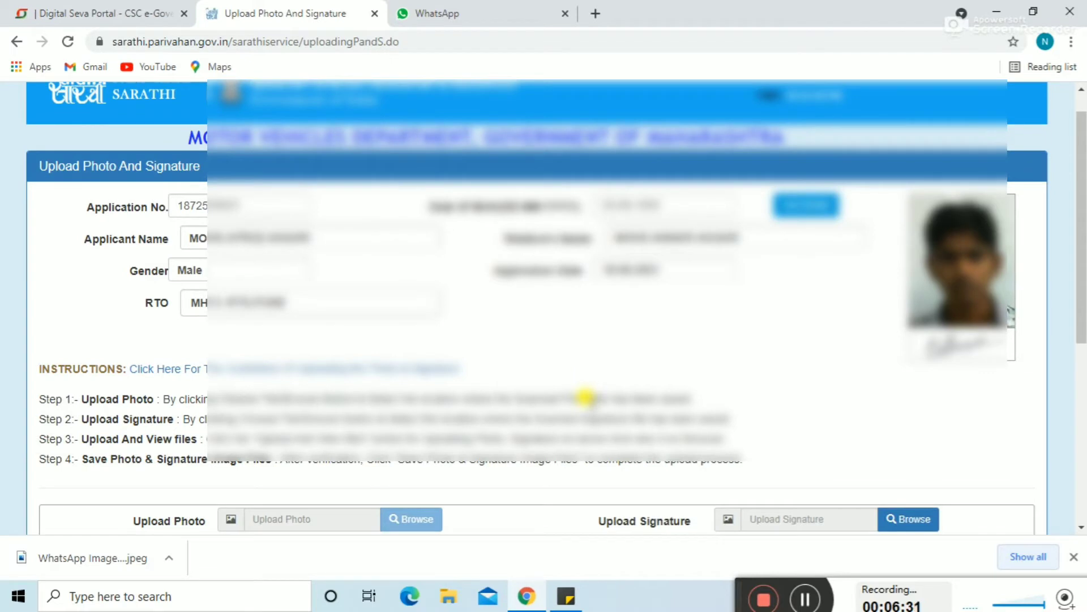
double_click(195, 203)
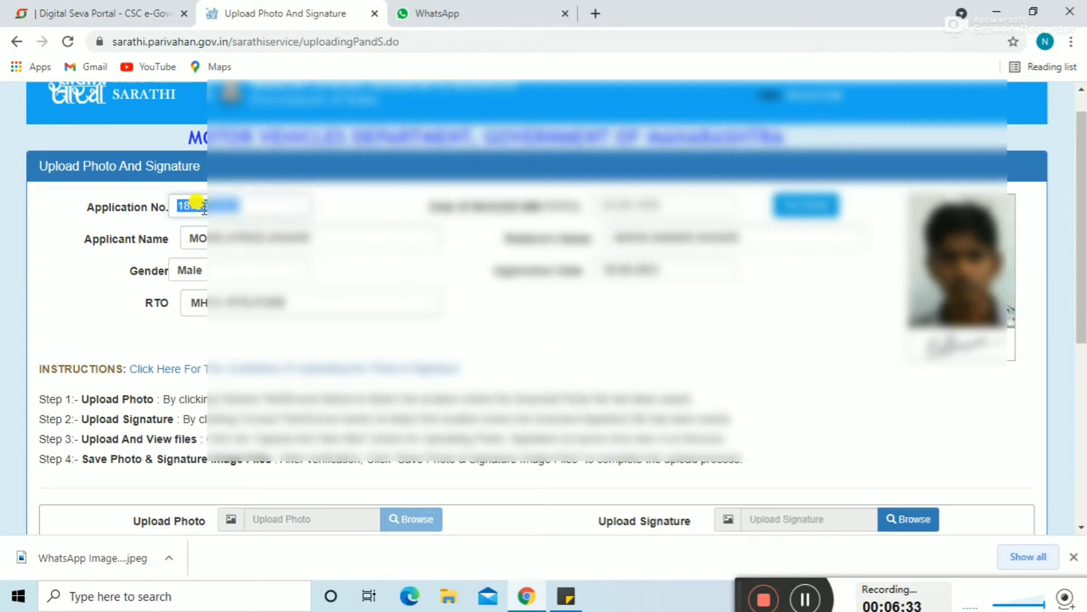
click(481, 330)
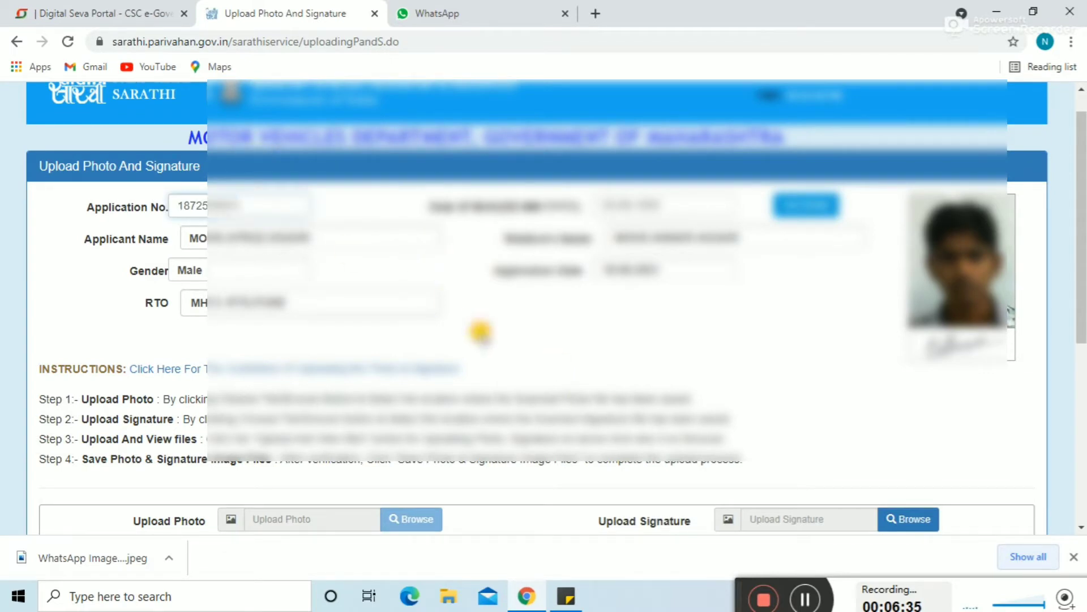
scroll(481, 332, down, 1)
scroll(481, 330, down, 8)
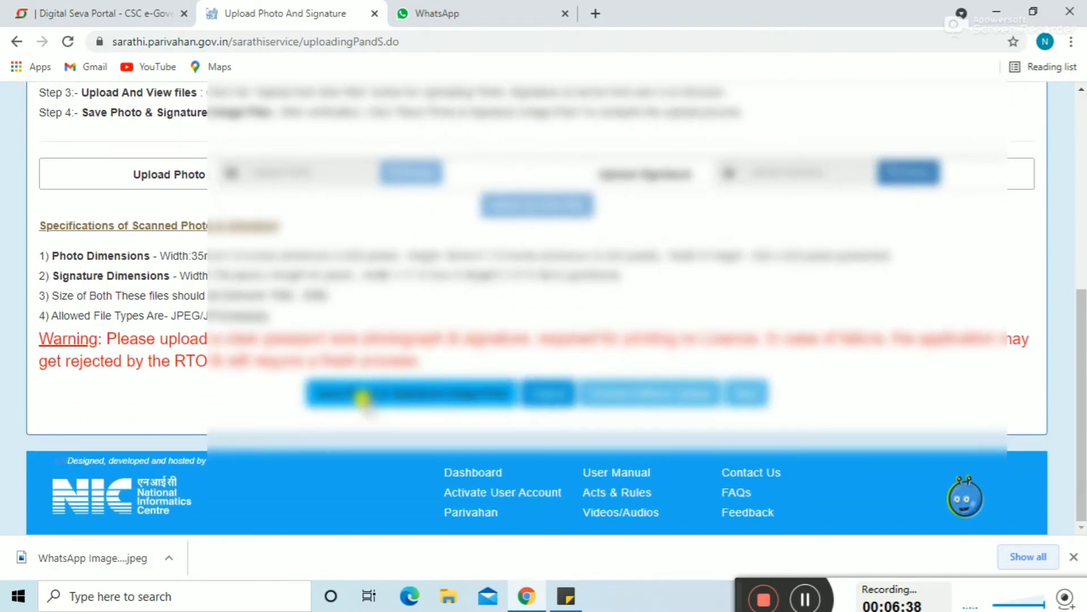
click(366, 397)
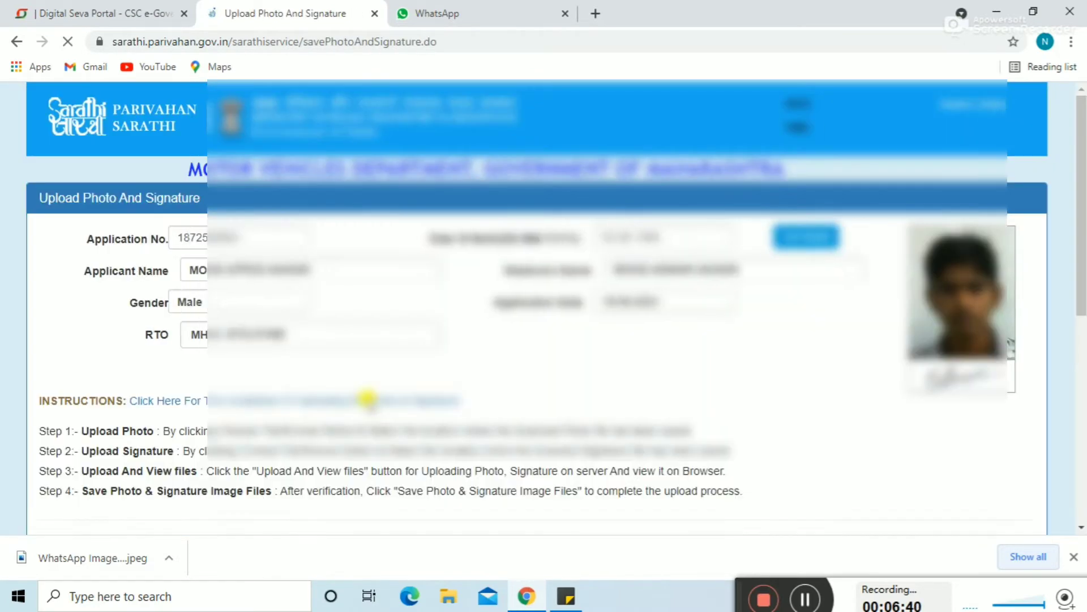
Step: Scroll to the bottom and go back to the Application Status page with Next
scroll(562, 375, down, 5)
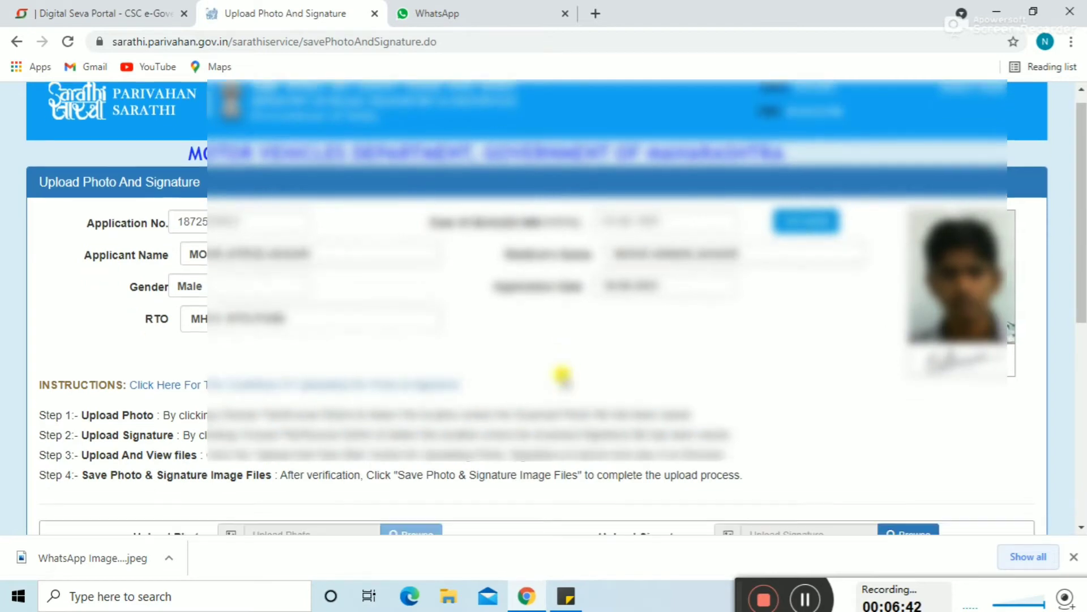
scroll(562, 374, down, 1)
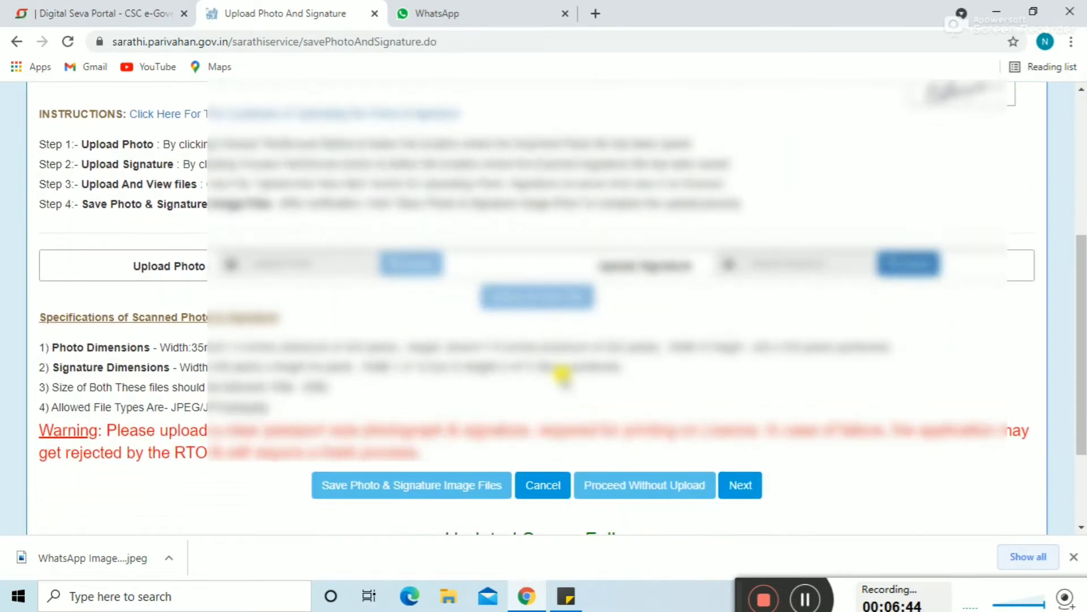
scroll(562, 375, down, 1)
scroll(560, 374, down, 1)
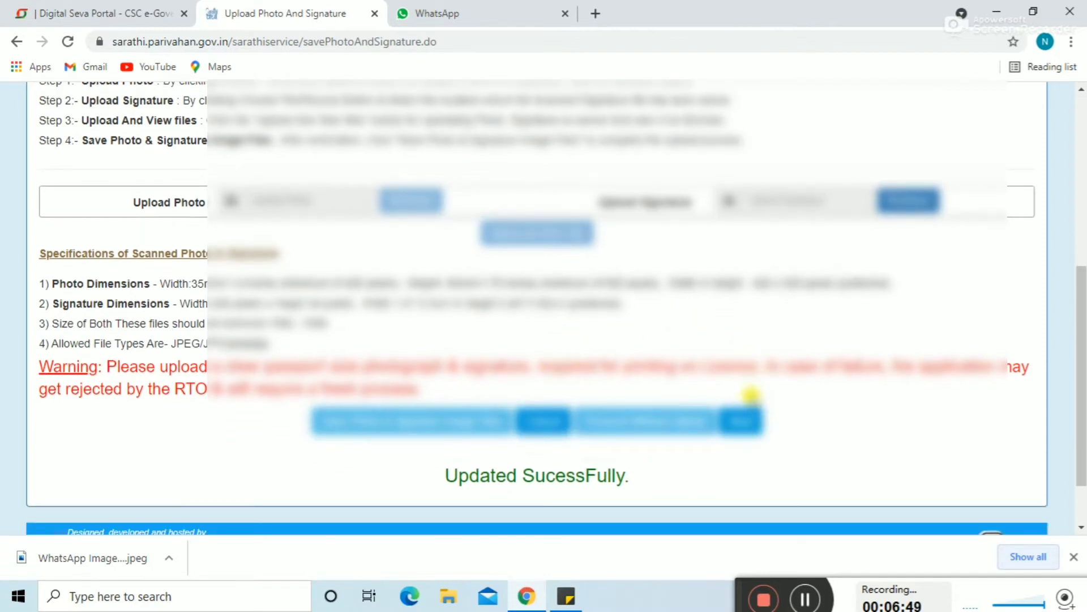
click(733, 426)
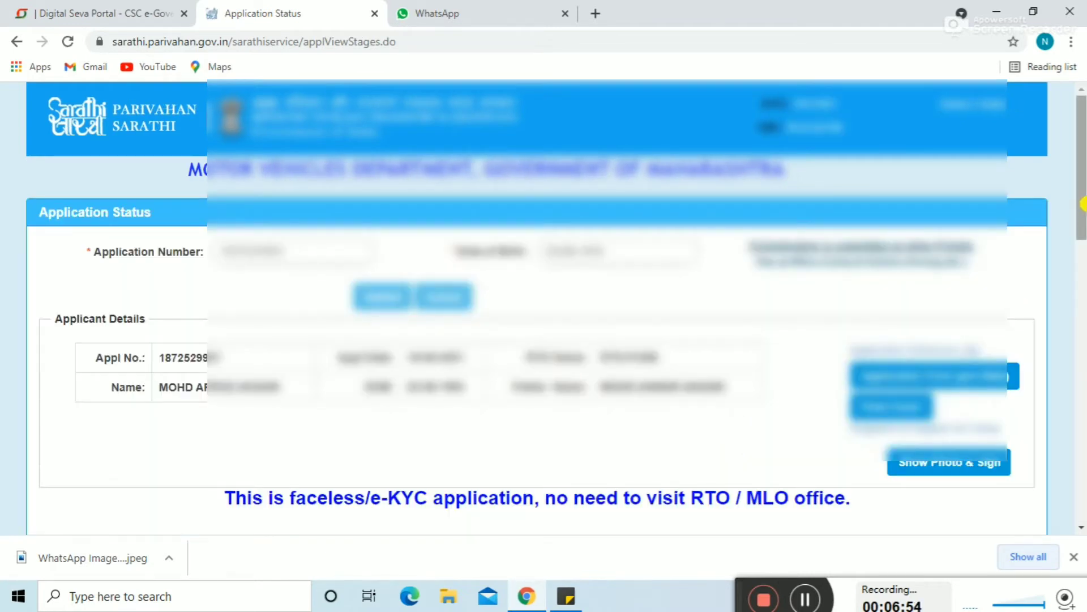
Step: Proceed to the fee payment stage and select SBIePay as the payment gateway
drag(1082, 214, 1082, 339)
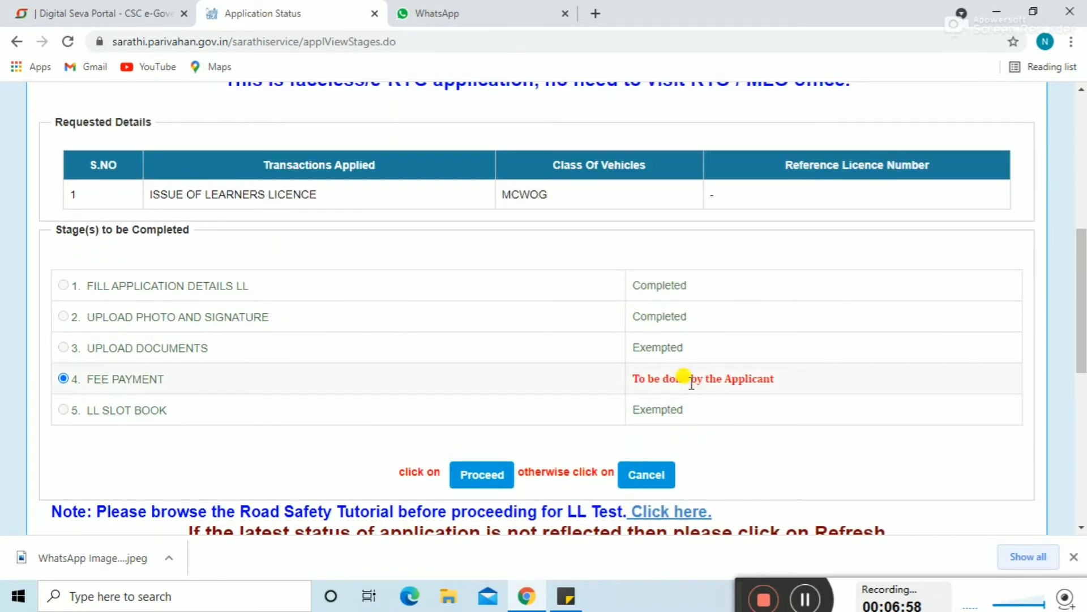
click(482, 480)
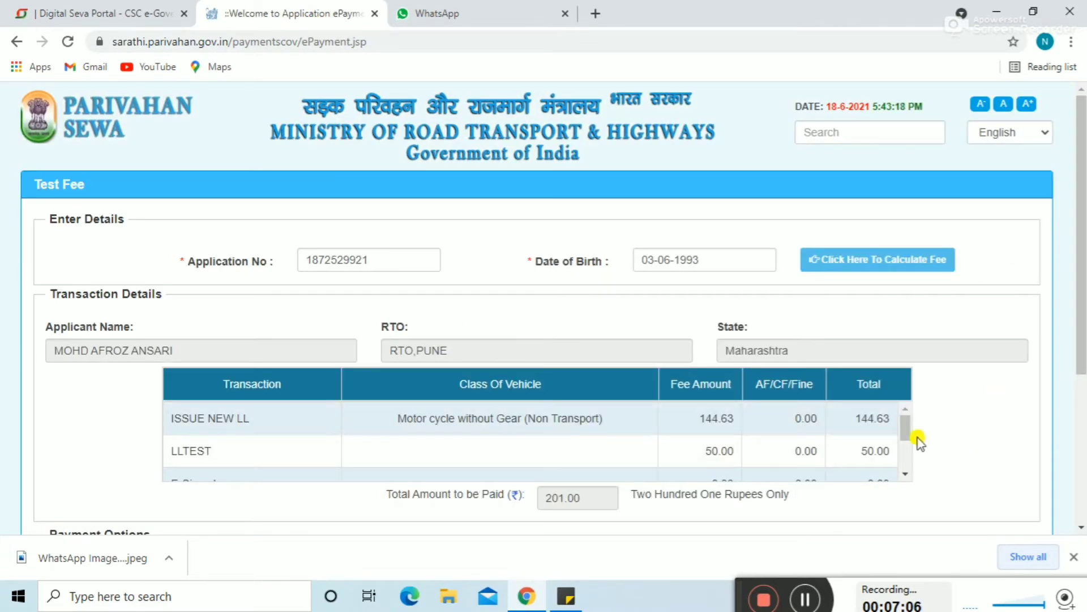
drag(906, 430, 911, 463)
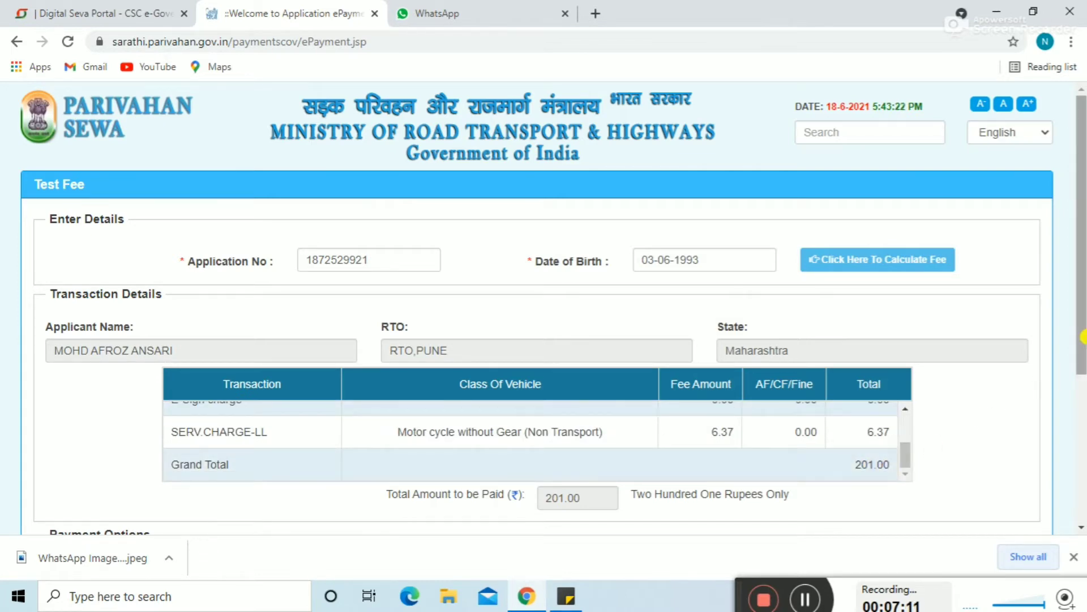
drag(1082, 340, 1082, 446)
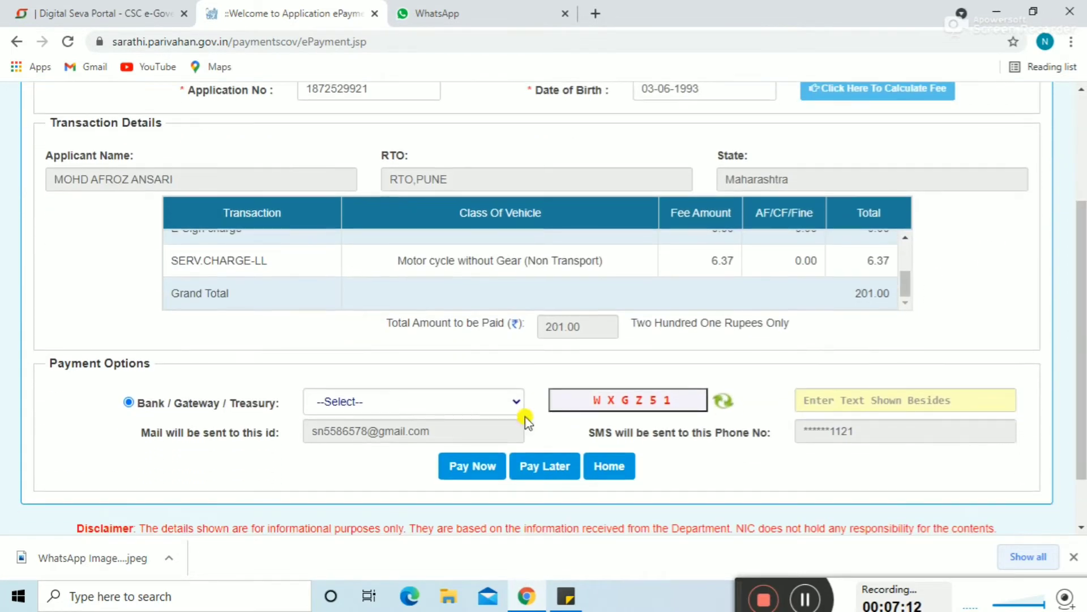
click(405, 409)
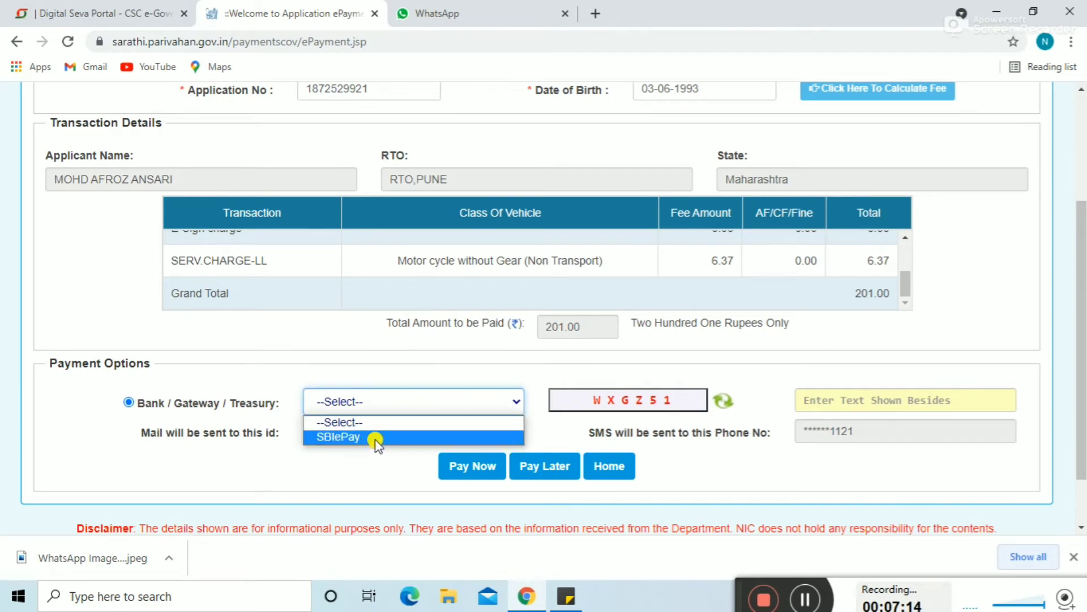
click(374, 442)
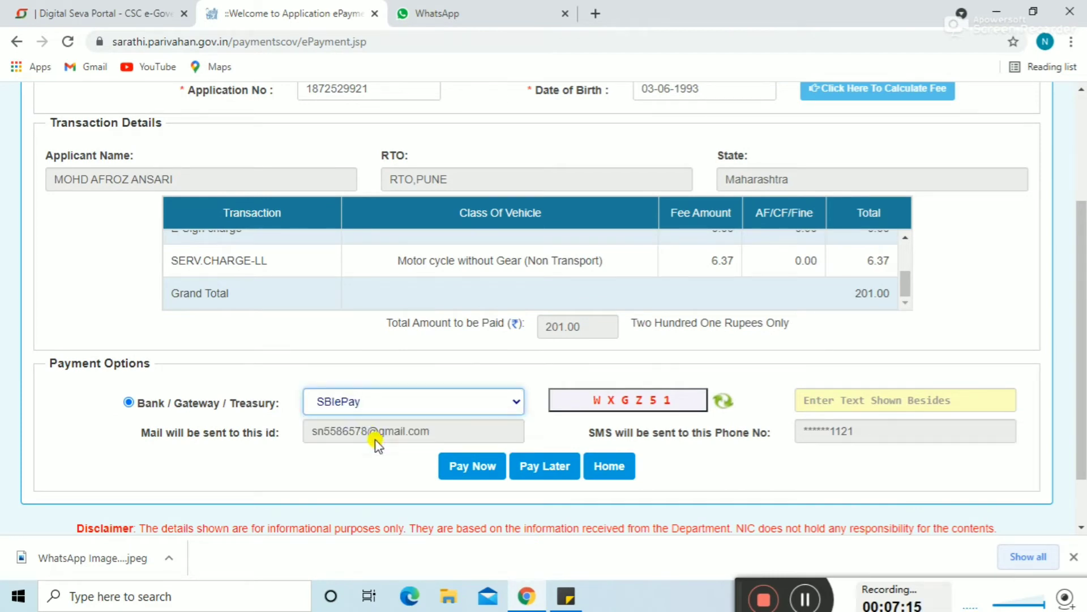
Step: Enter the captcha and Pay Now, retrying with a fresh captcha after the mismatch warning
click(825, 398)
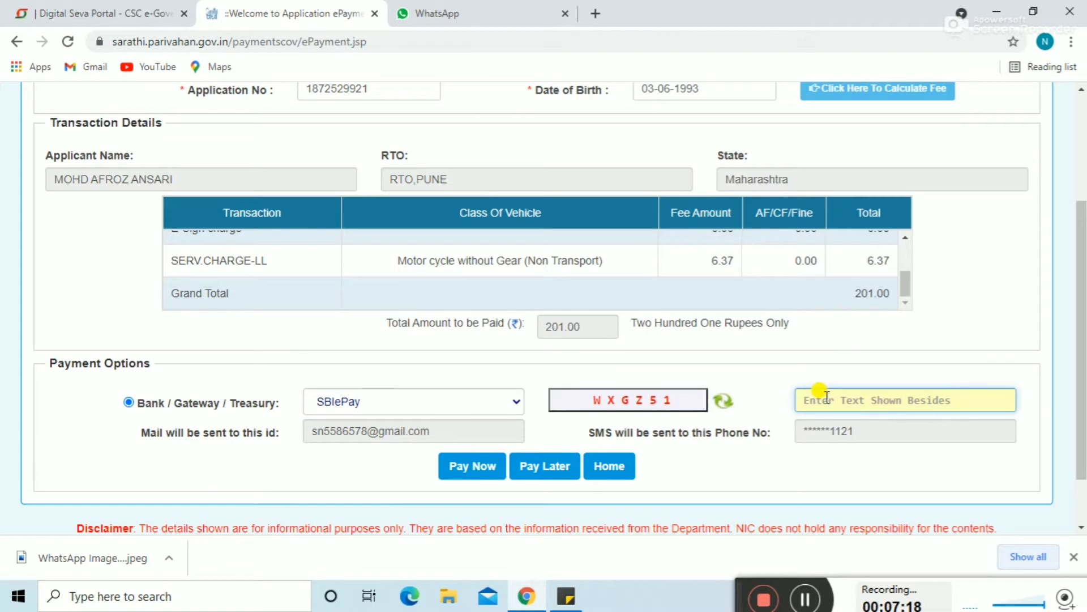
text(WX)
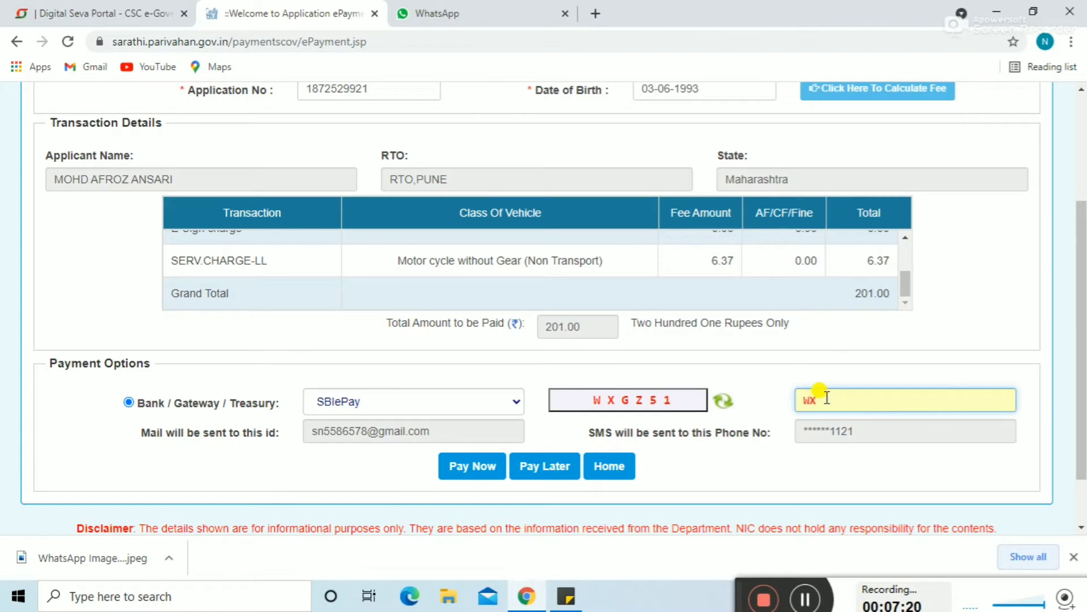
text(G51)
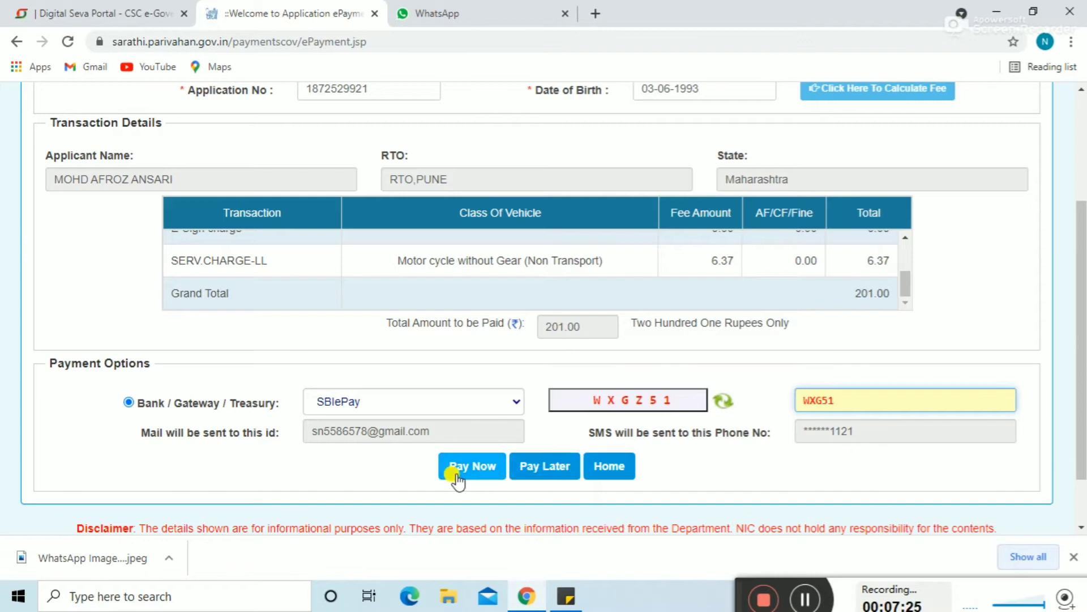
click(473, 473)
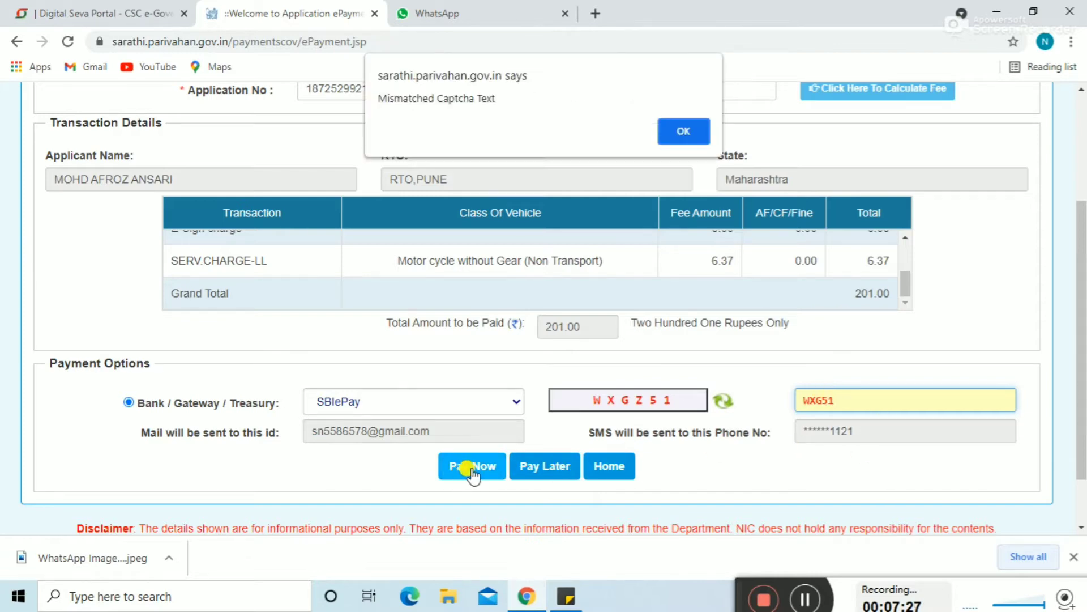
click(668, 127)
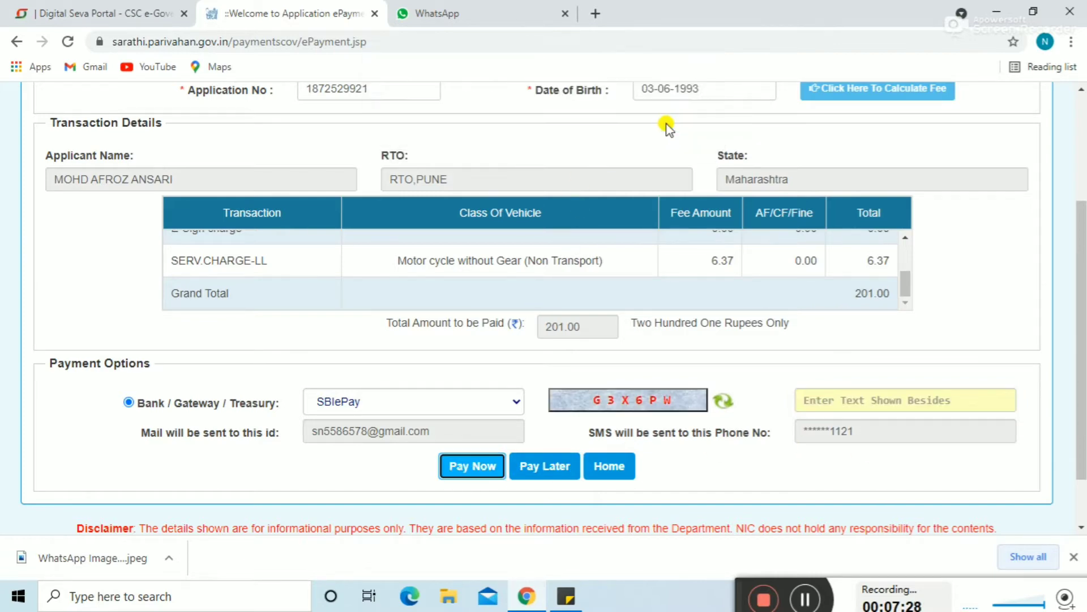
click(823, 395)
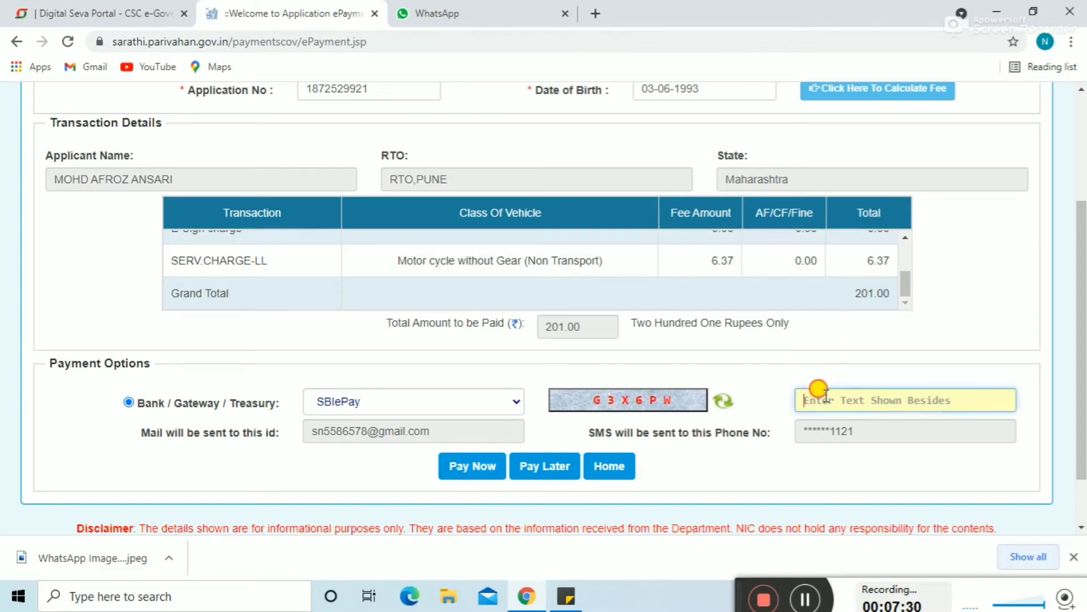
text(G3X6)
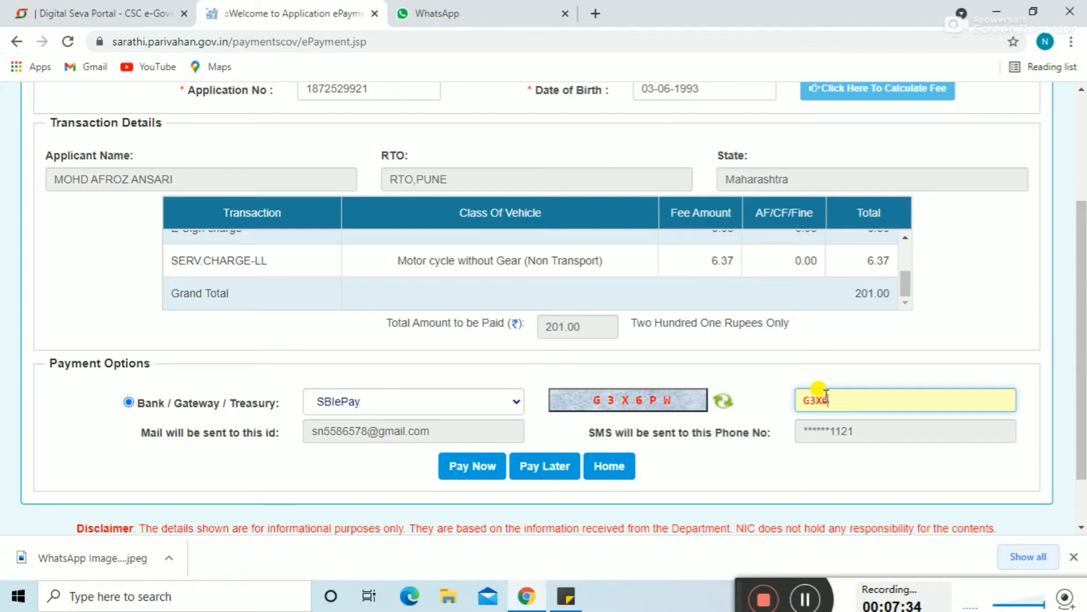
text(PW)
click(475, 468)
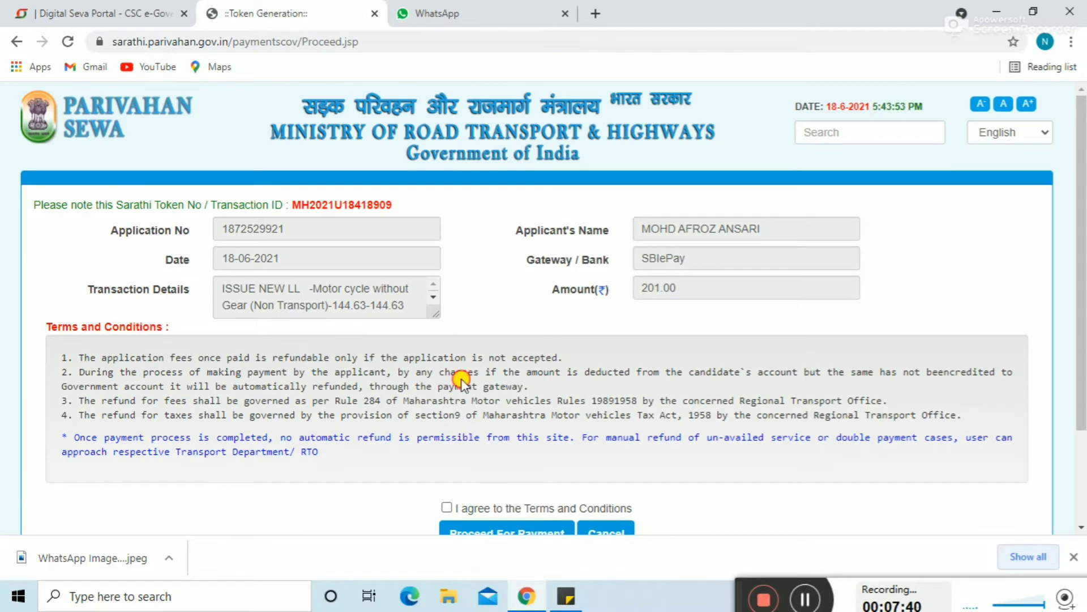
Step: Agree to the Terms and Conditions and Proceed For Payment of ₹201.00
scroll(461, 378, down, 1)
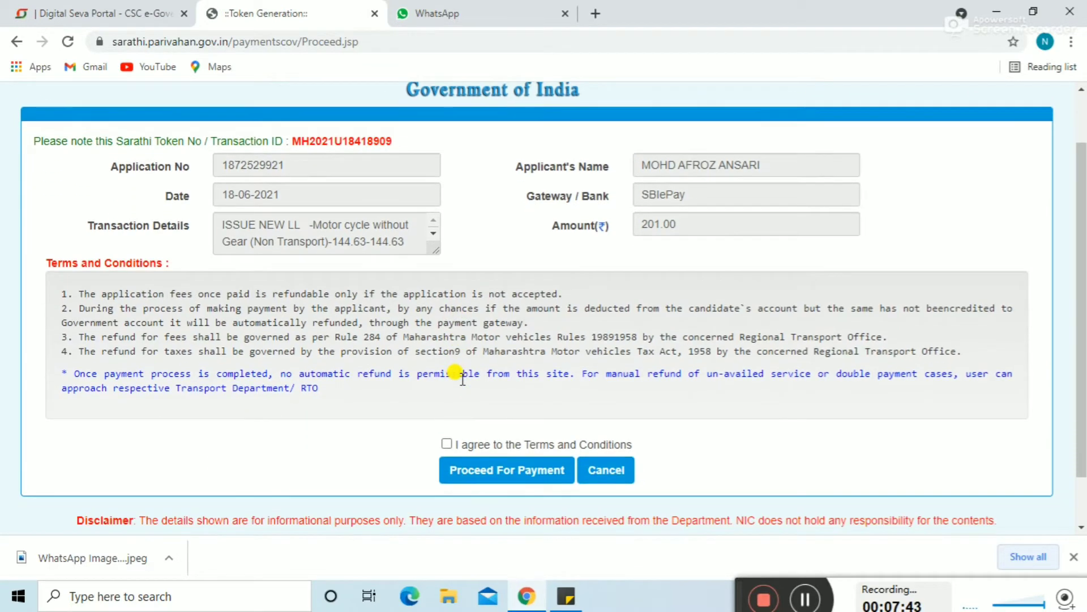
click(446, 442)
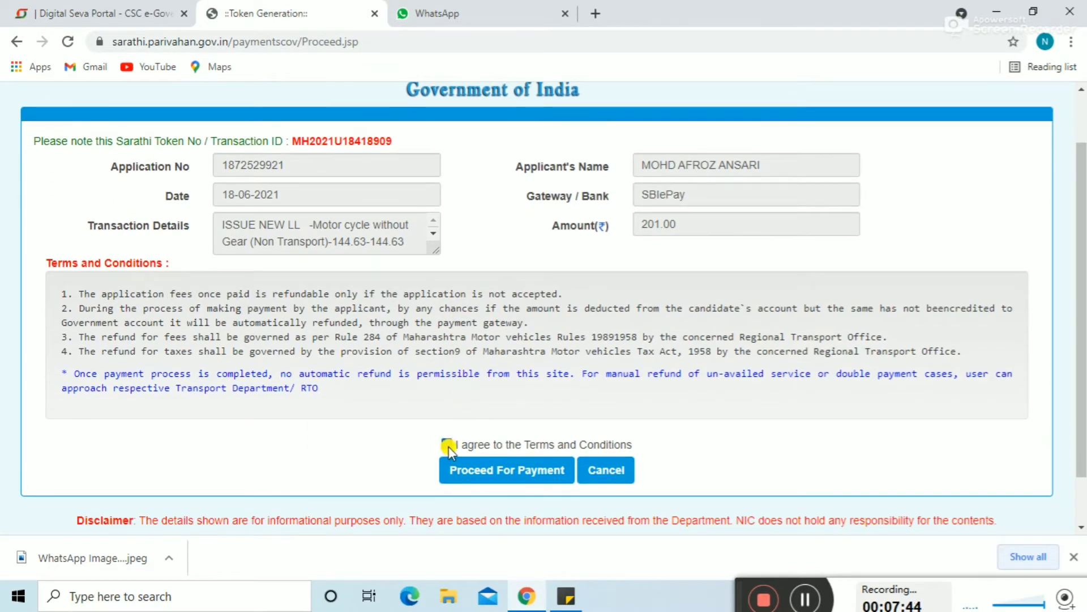
click(498, 473)
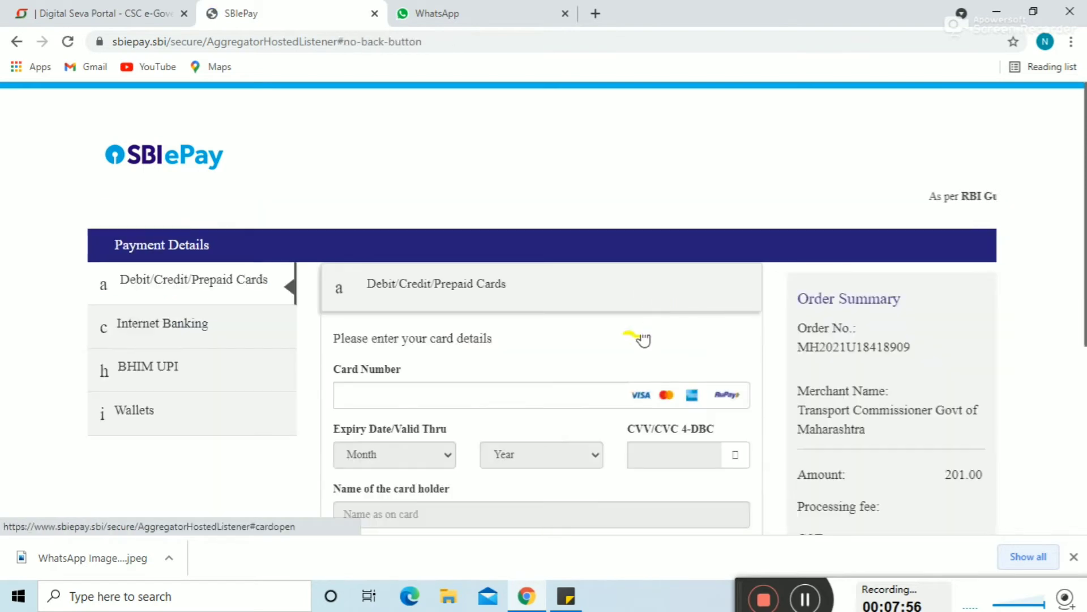
Step: Choose BHIM UPI, enter the UPI ID and send the 201.00 INR payment request
click(175, 368)
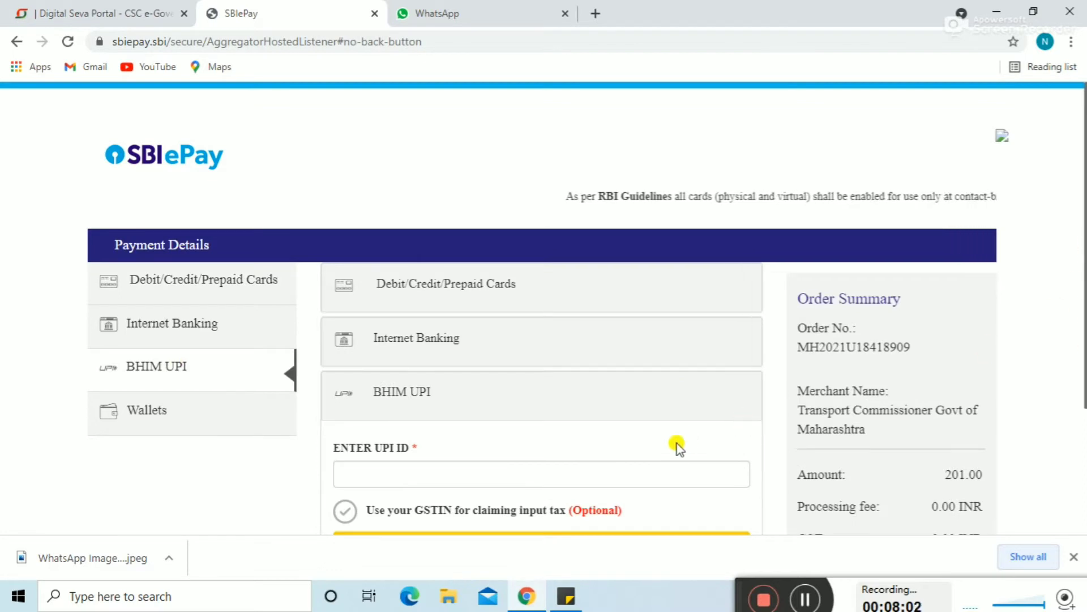
click(477, 475)
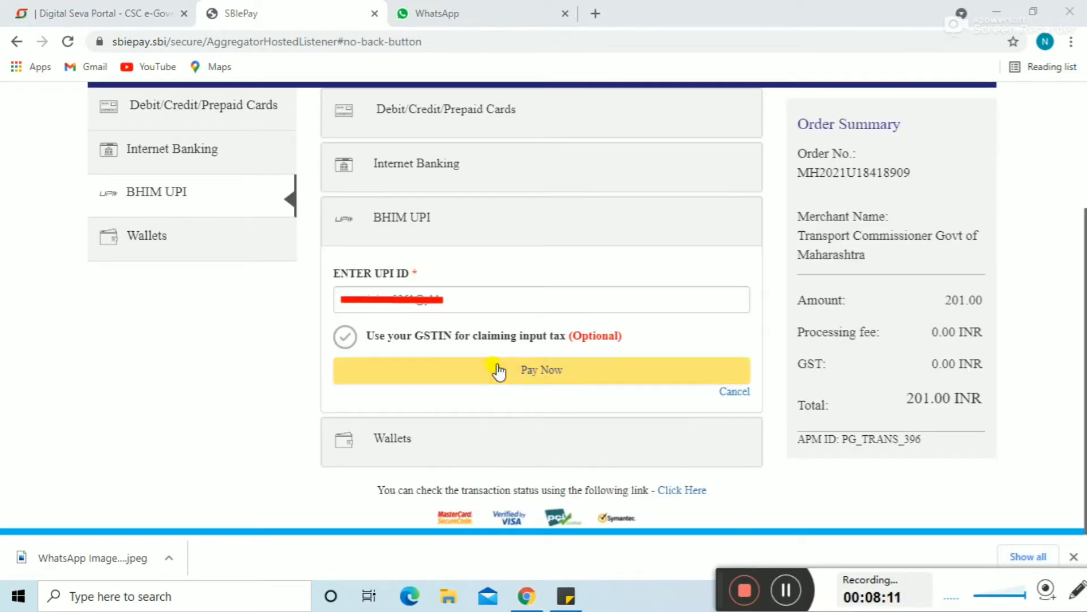
click(523, 372)
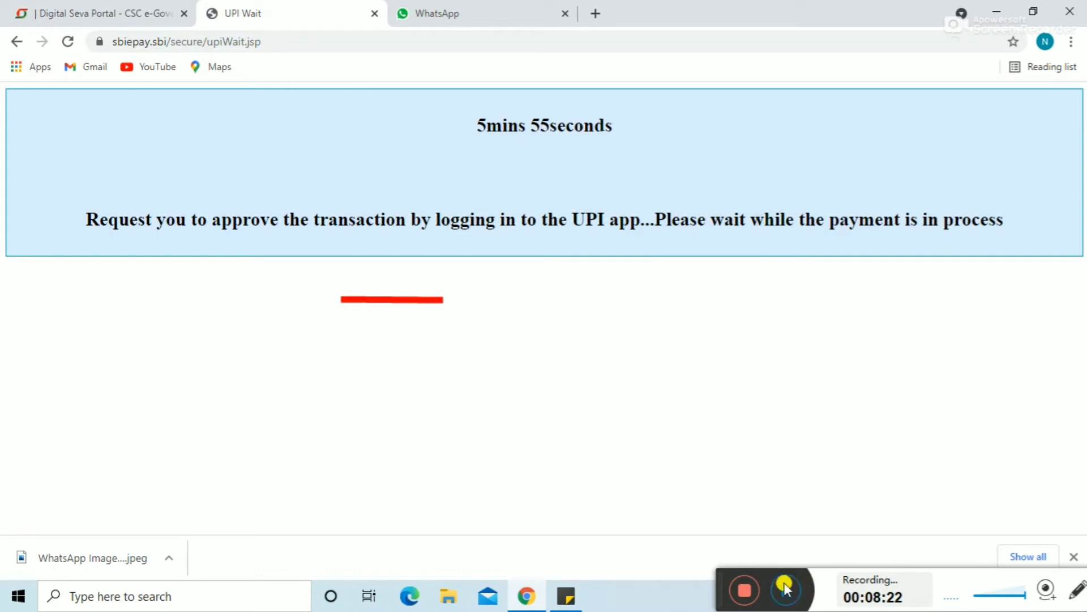
Step: Approve the UPI request and wait for the Status SUCCESS, Payment Successful page for 201.0
click(786, 589)
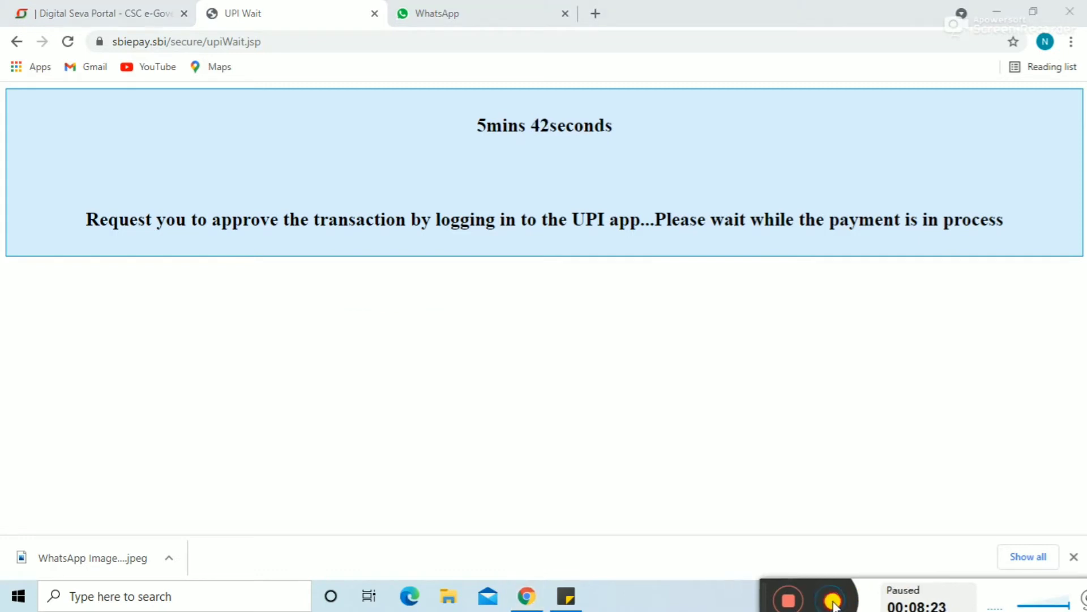
click(833, 600)
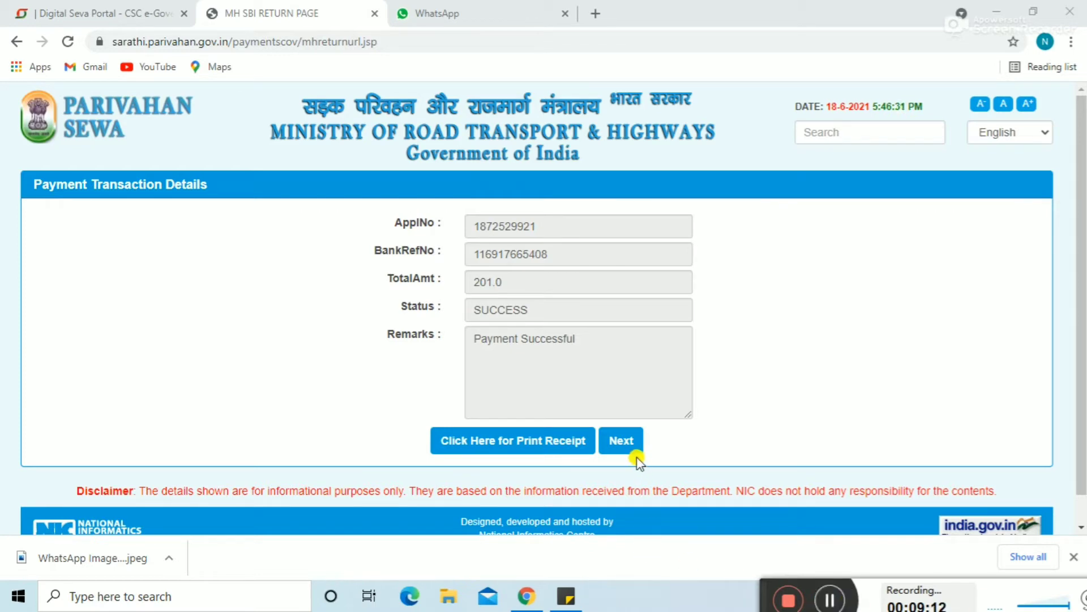
Step: Continue to Application Status and follow the Learner Licence Test 'Click here' link to STALL sign-in
click(634, 453)
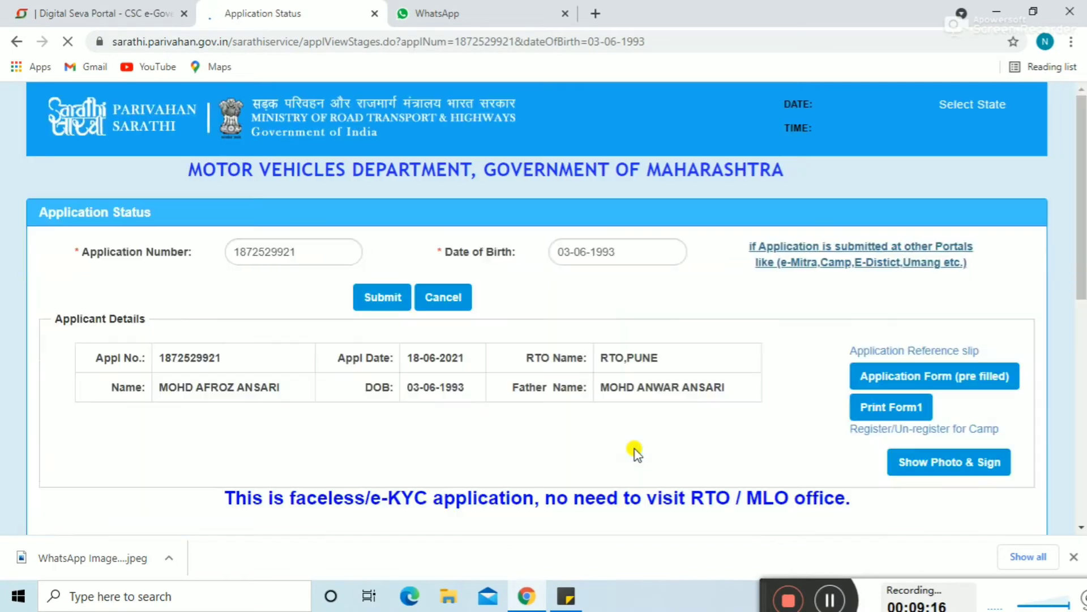
drag(1072, 235, 1074, 360)
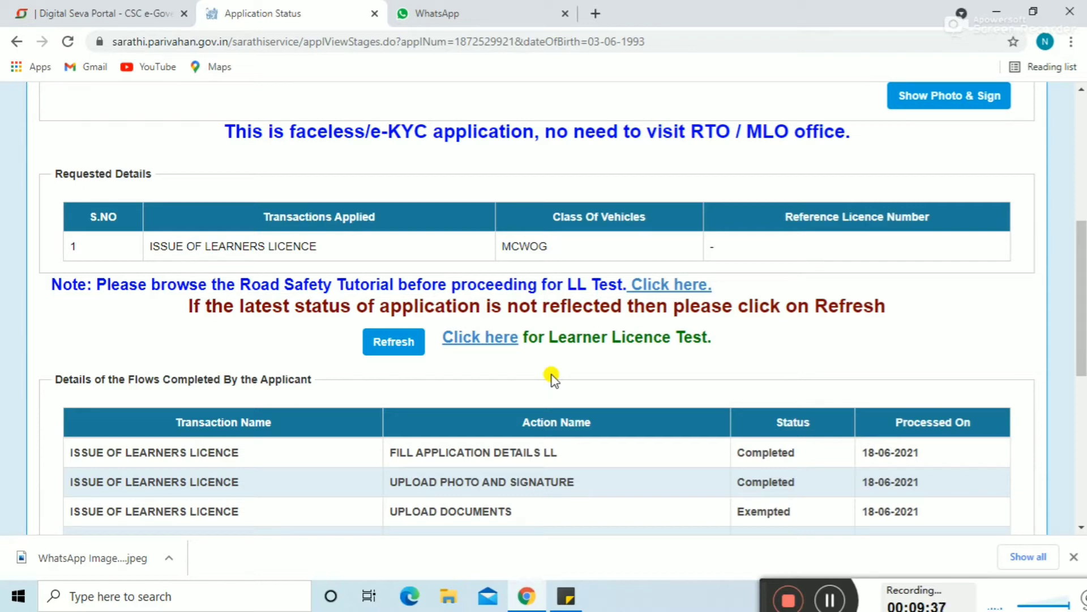
click(481, 339)
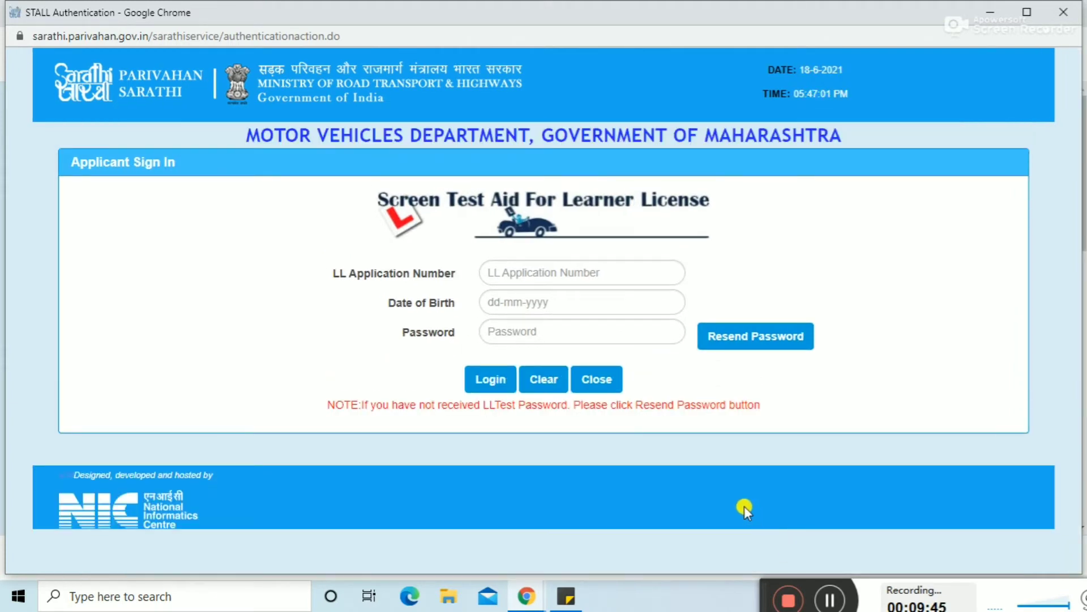
Step: Log in to STALL with the LL application number, date of birth and password
click(837, 601)
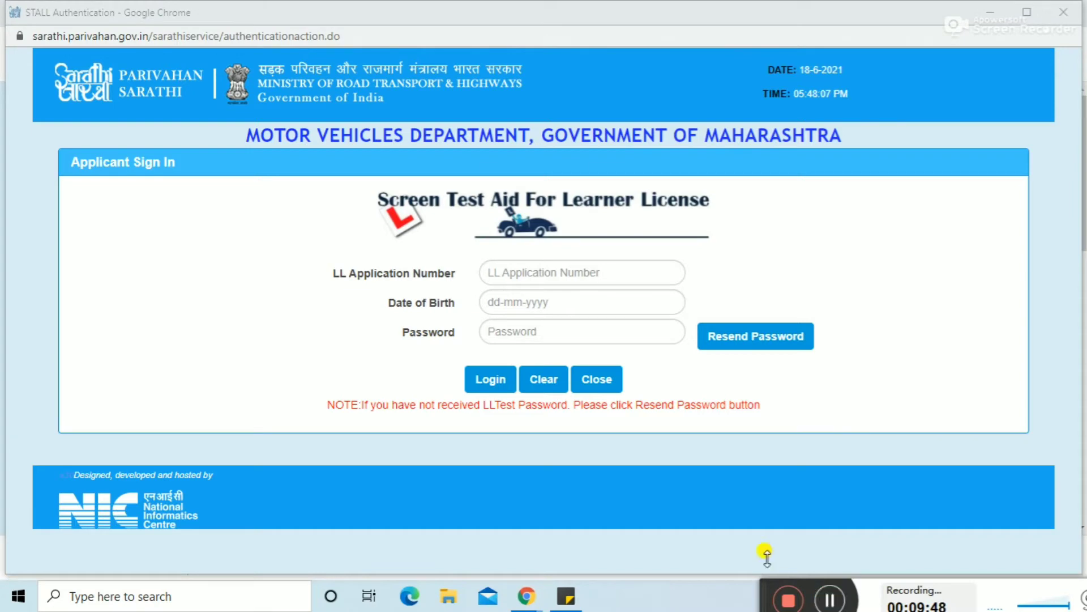
click(549, 268)
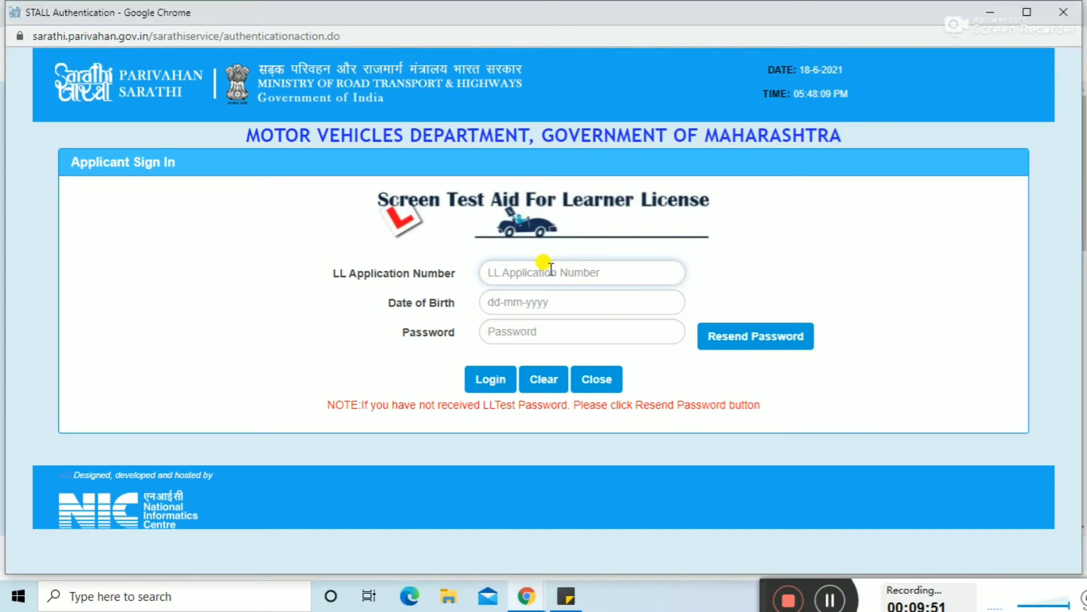
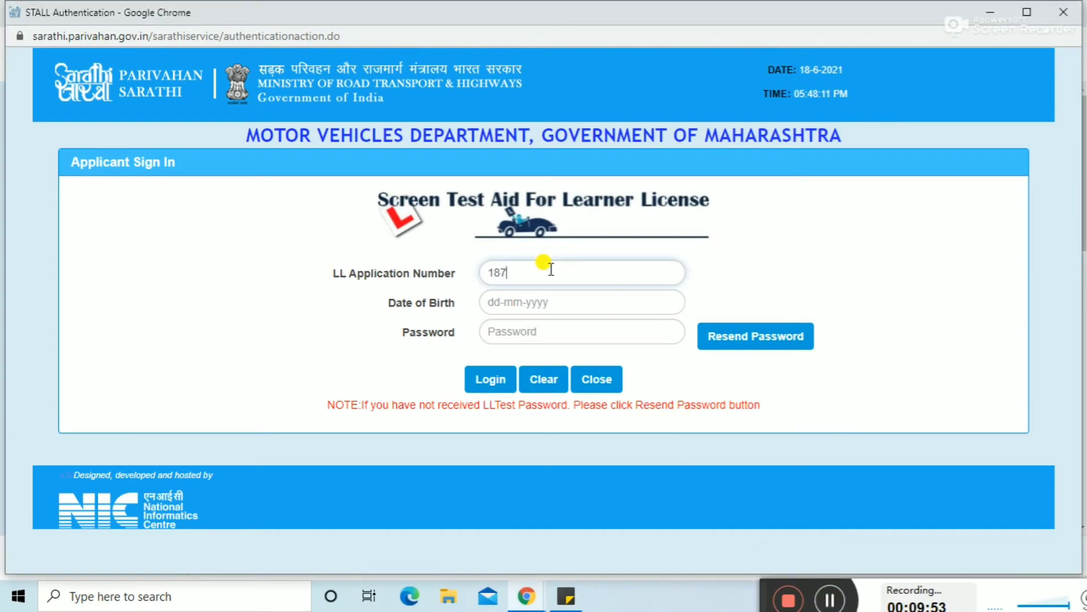
click(517, 302)
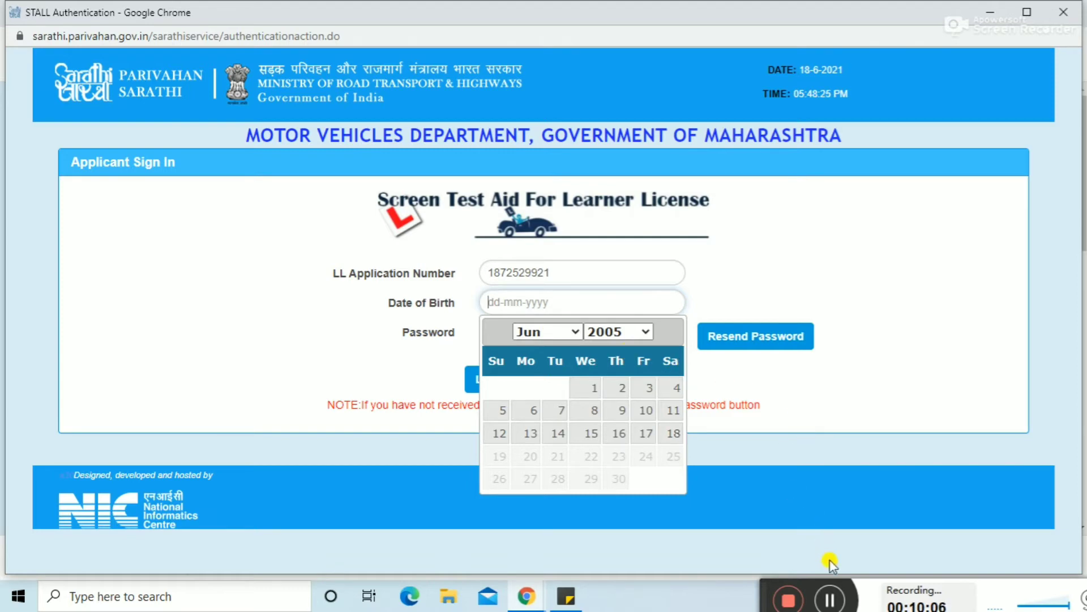
click(831, 599)
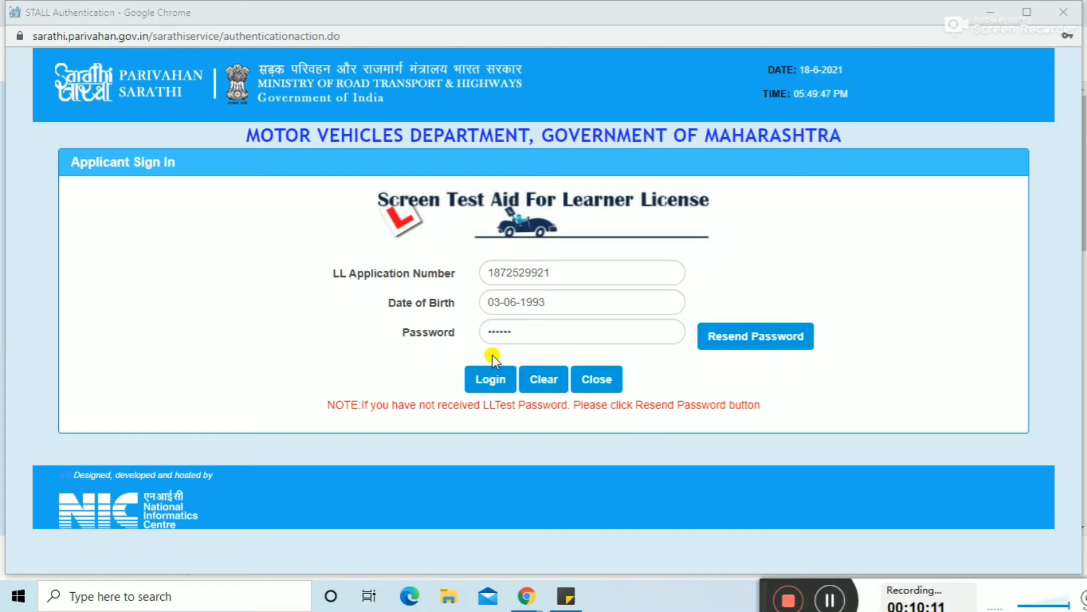
click(491, 379)
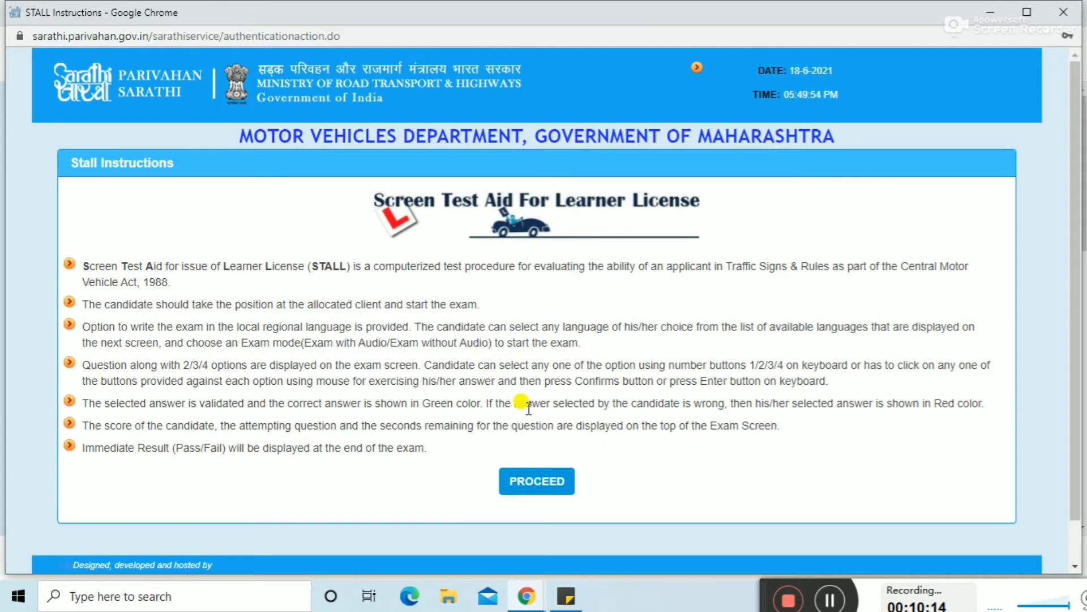
Step: Pass the instructions, pick the exam language, accept the declaration and begin the test
click(539, 481)
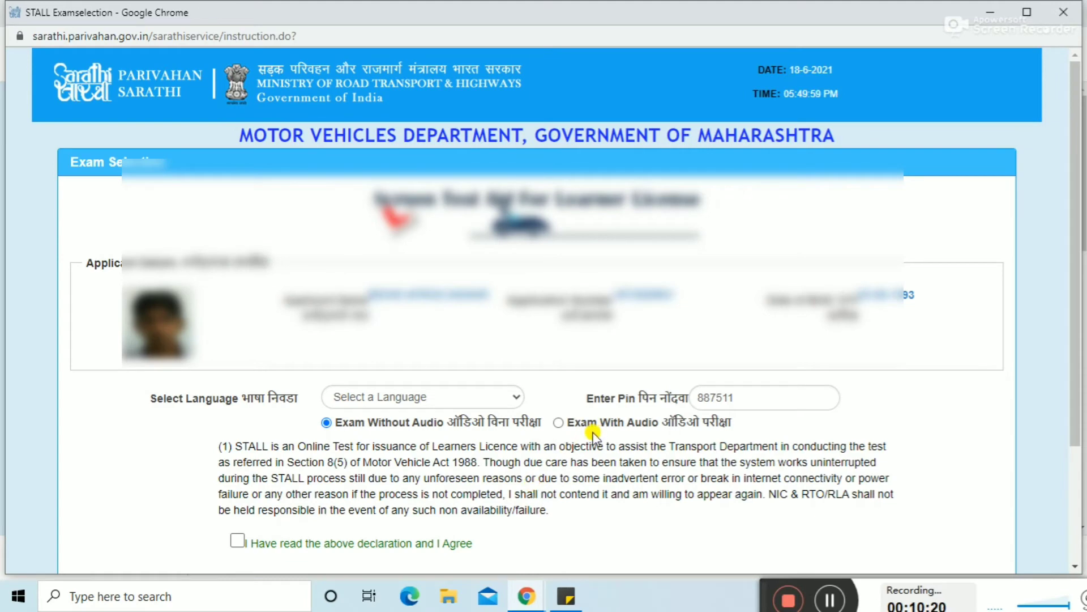
drag(1072, 295, 1071, 351)
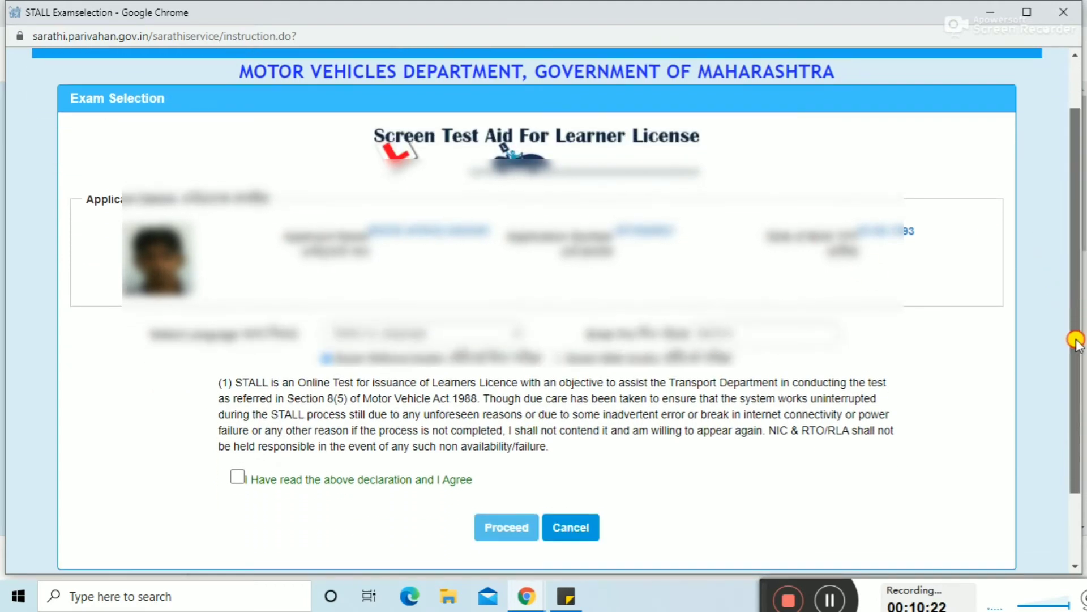
click(449, 319)
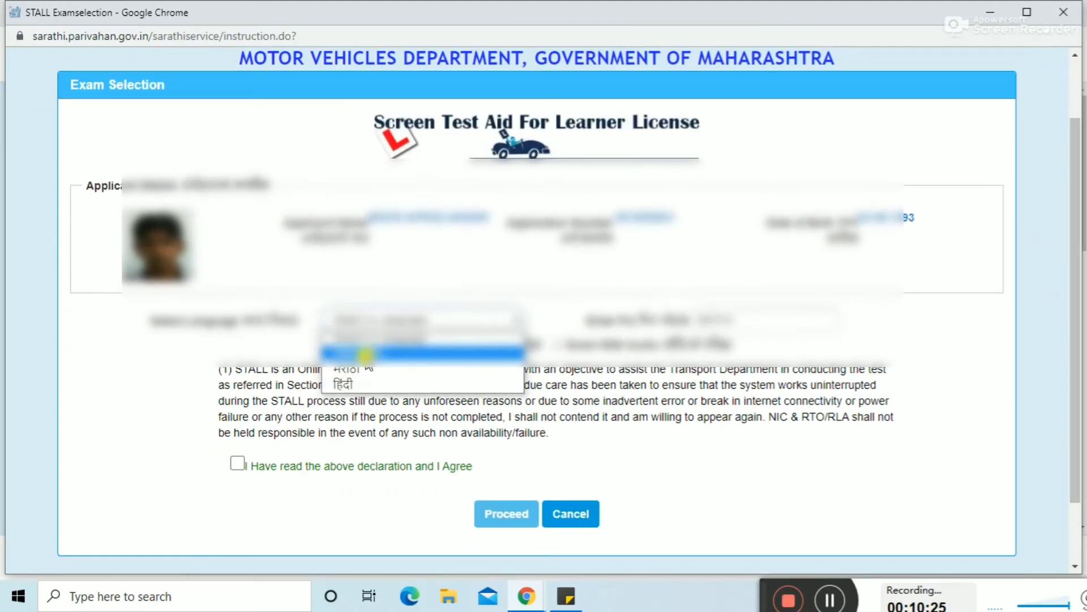
click(368, 352)
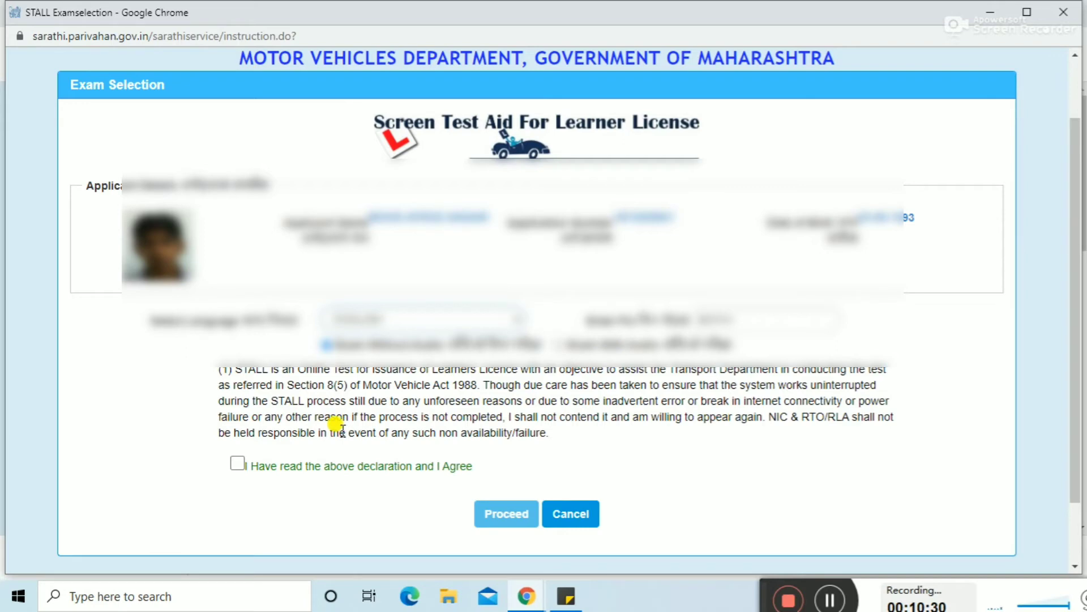
click(238, 465)
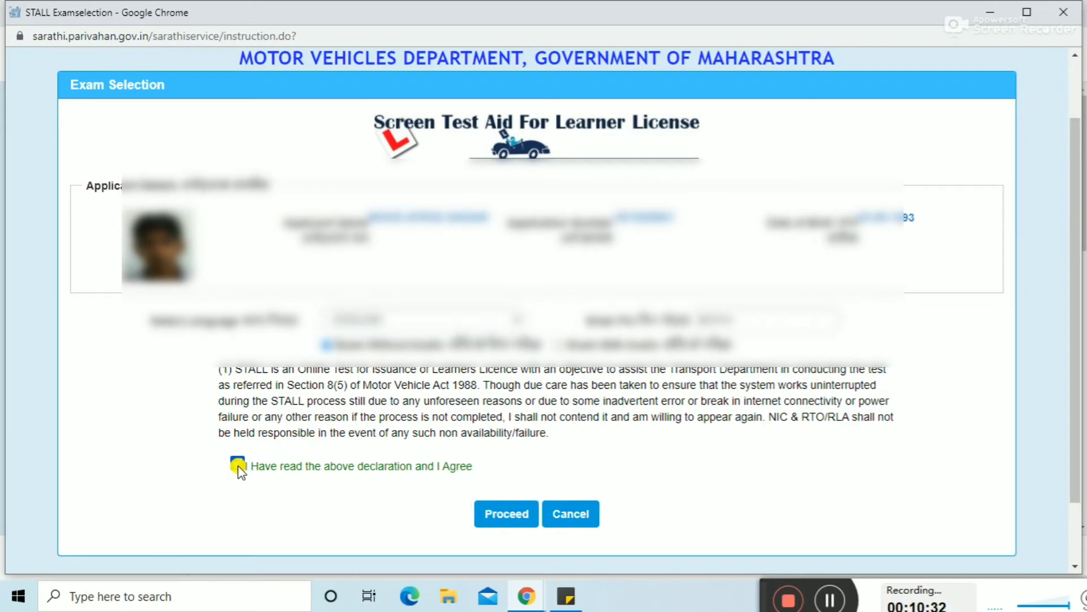
click(503, 522)
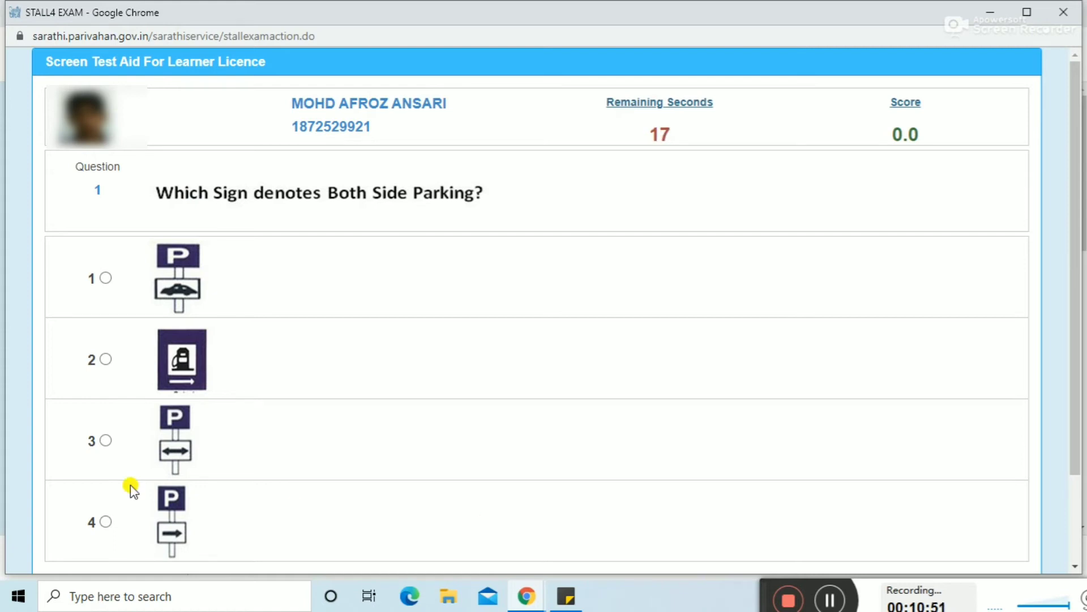
Step: Answer question 1 with the two-way arrow parking sign (option 3) and confirm it
click(104, 442)
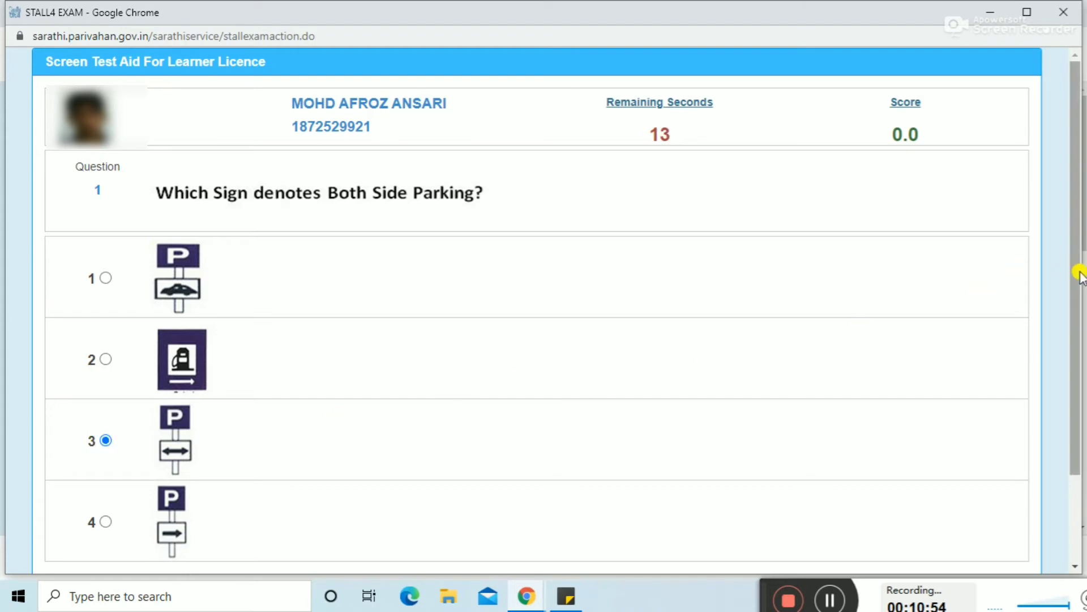
drag(1081, 274, 1080, 352)
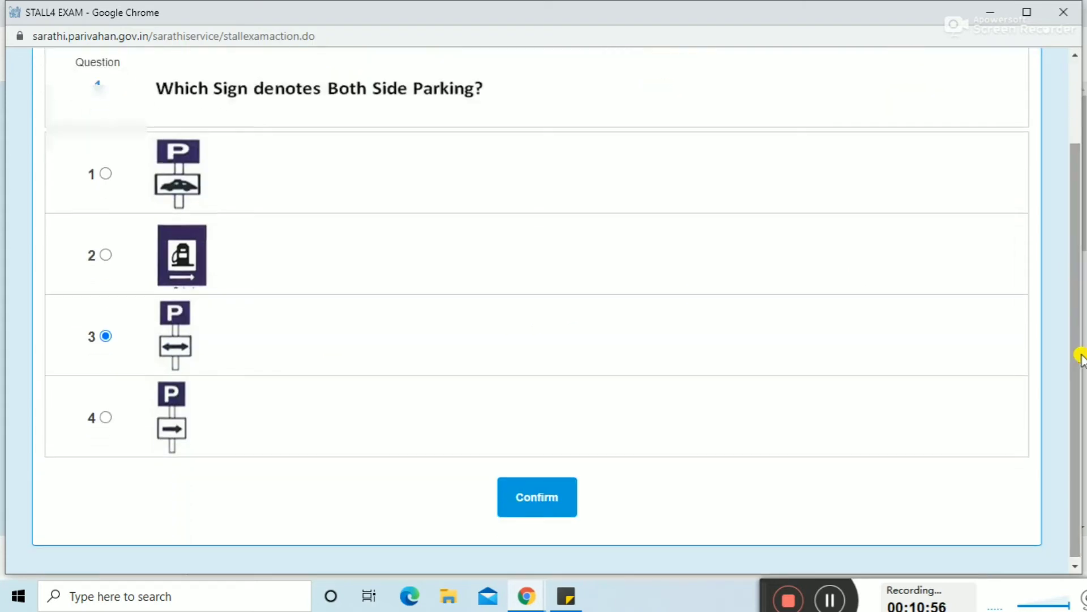
click(535, 494)
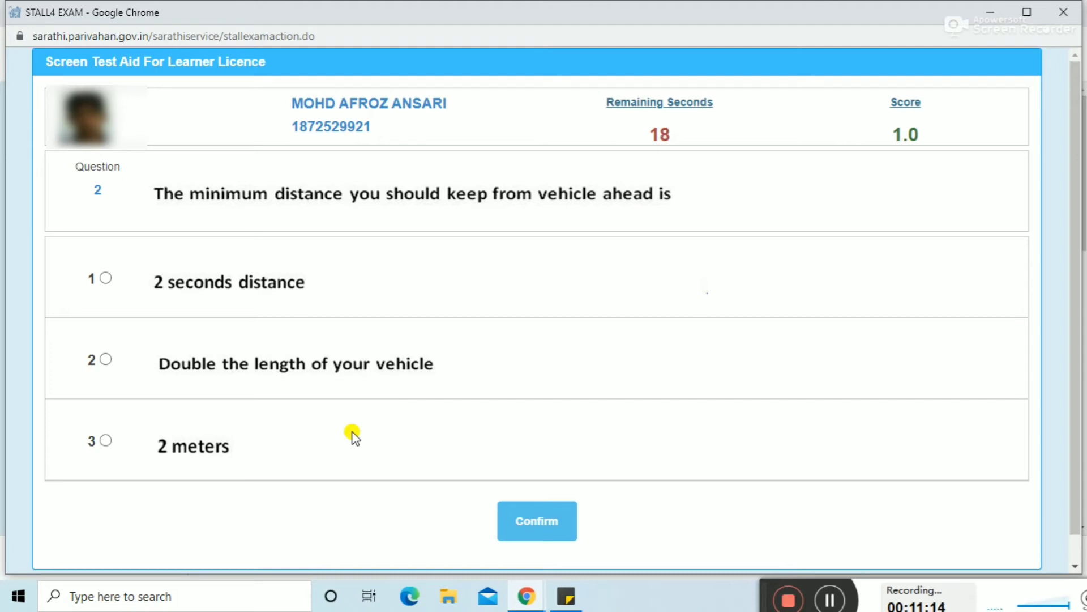
Step: Answer question 2 with 2 meters and question 3 with 18 years, confirming each
click(106, 441)
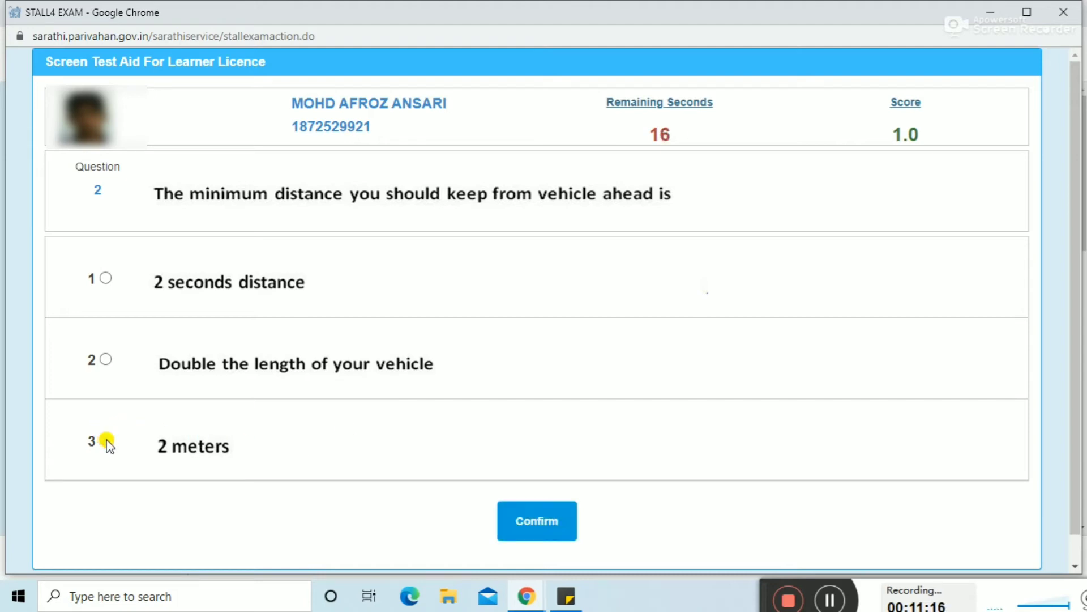
click(529, 532)
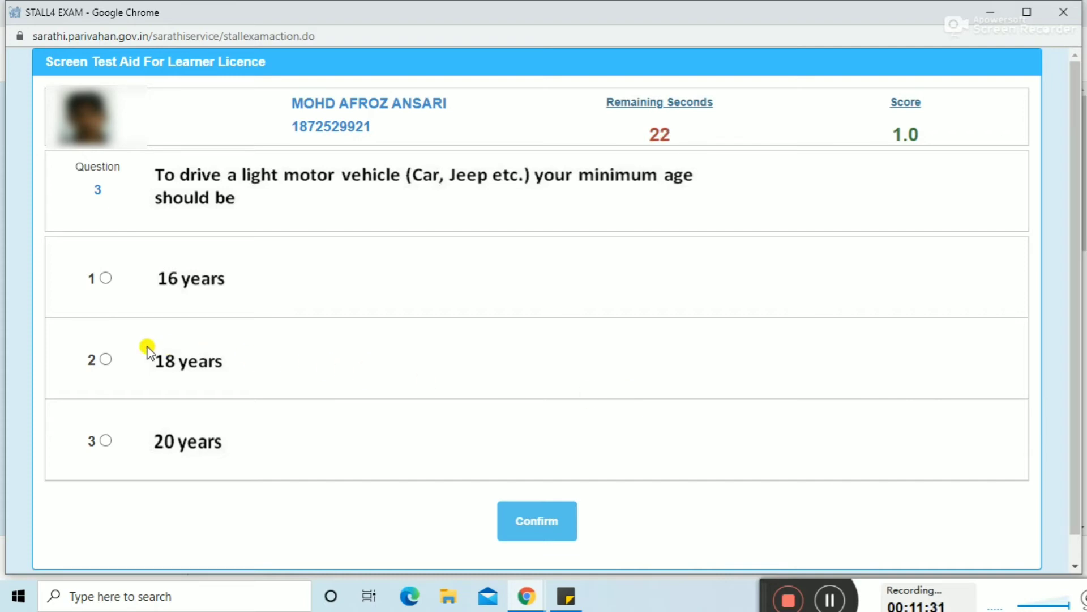
click(102, 360)
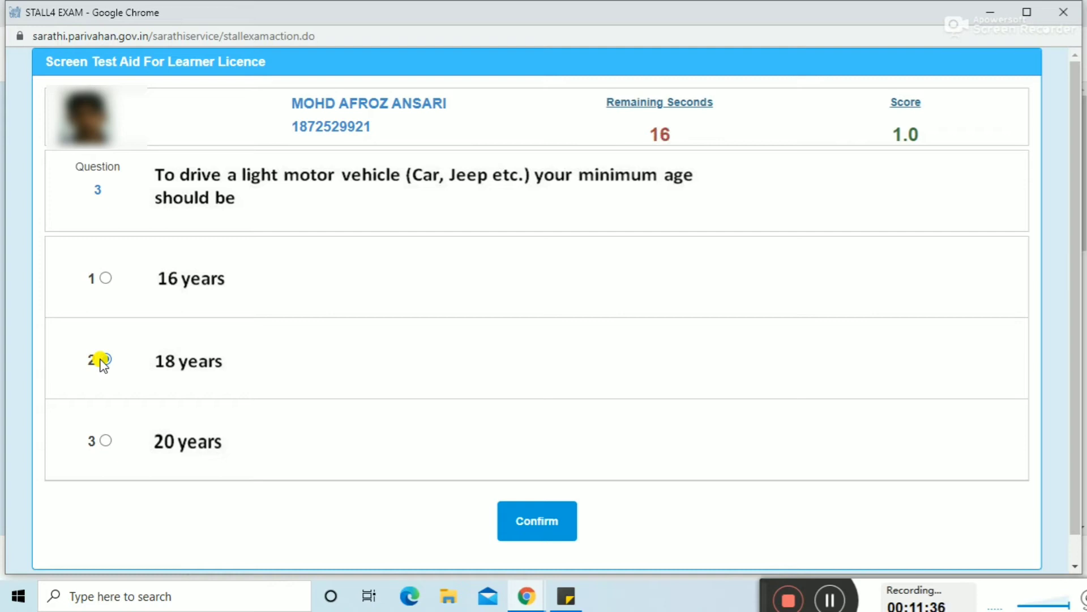
click(104, 361)
click(532, 528)
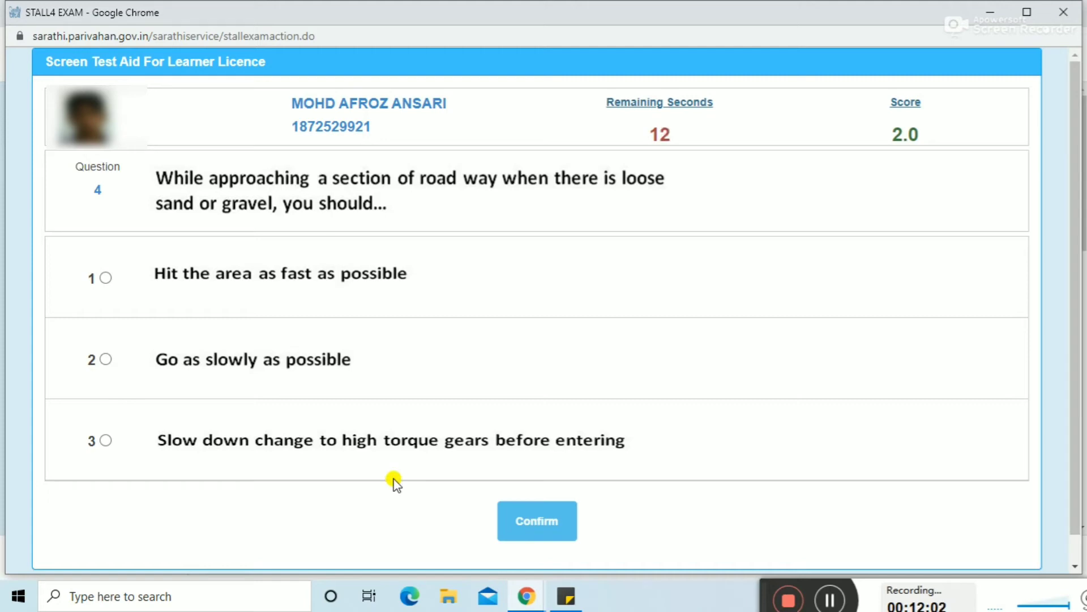
Step: Answer question 4 with 'Go as slowly as possible' and question 5 with giving preference to vehicles going up
click(96, 358)
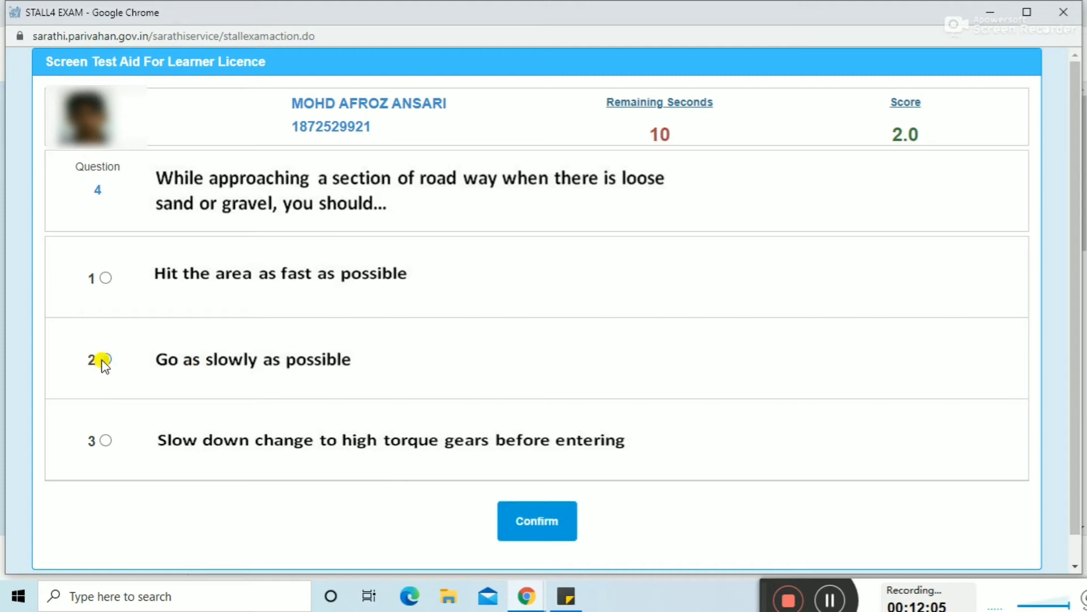
click(530, 531)
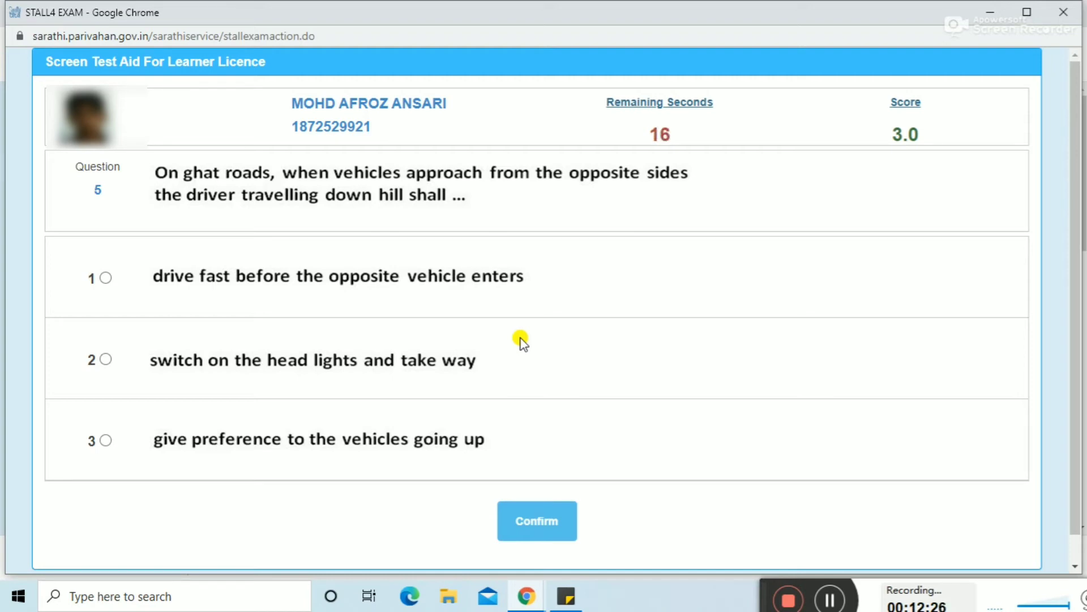
click(107, 441)
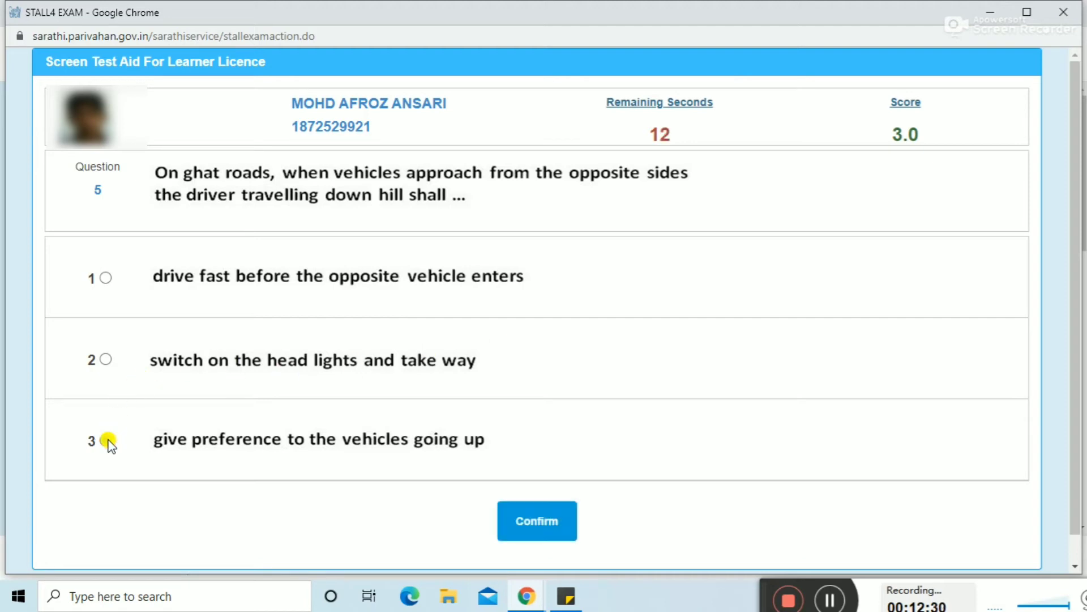
click(545, 522)
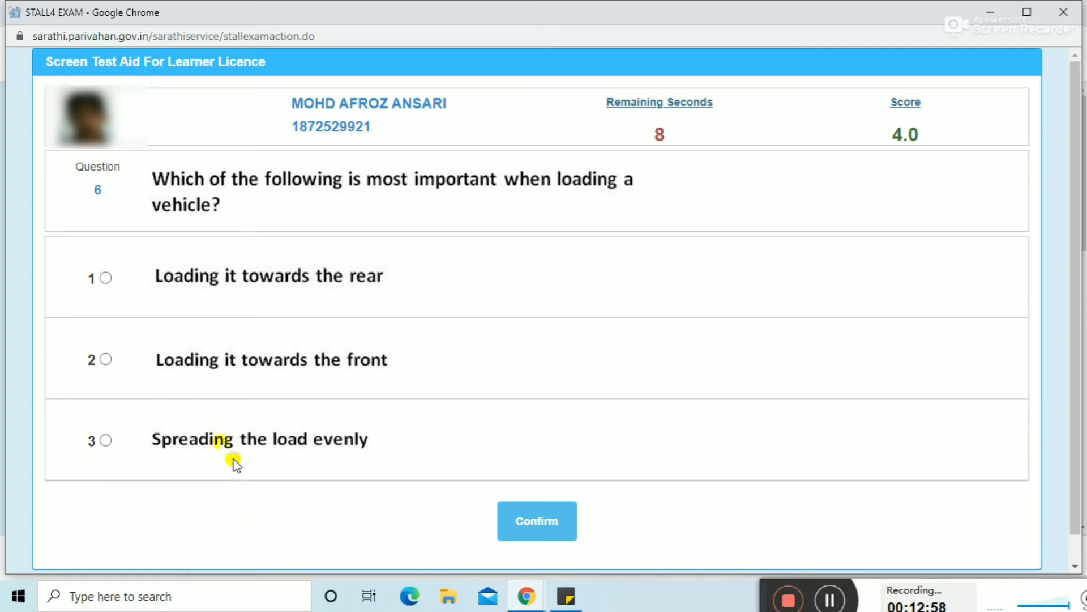
Step: Choose 'Spreading the load evenly' for question 6 and the Registration Certificate answer for question 7
click(105, 442)
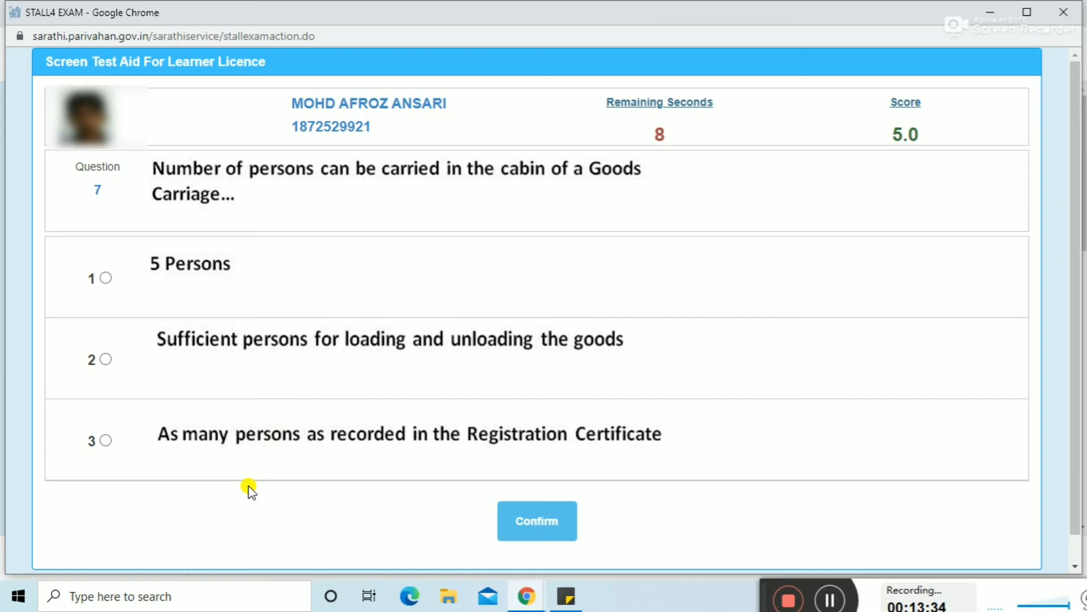
click(106, 441)
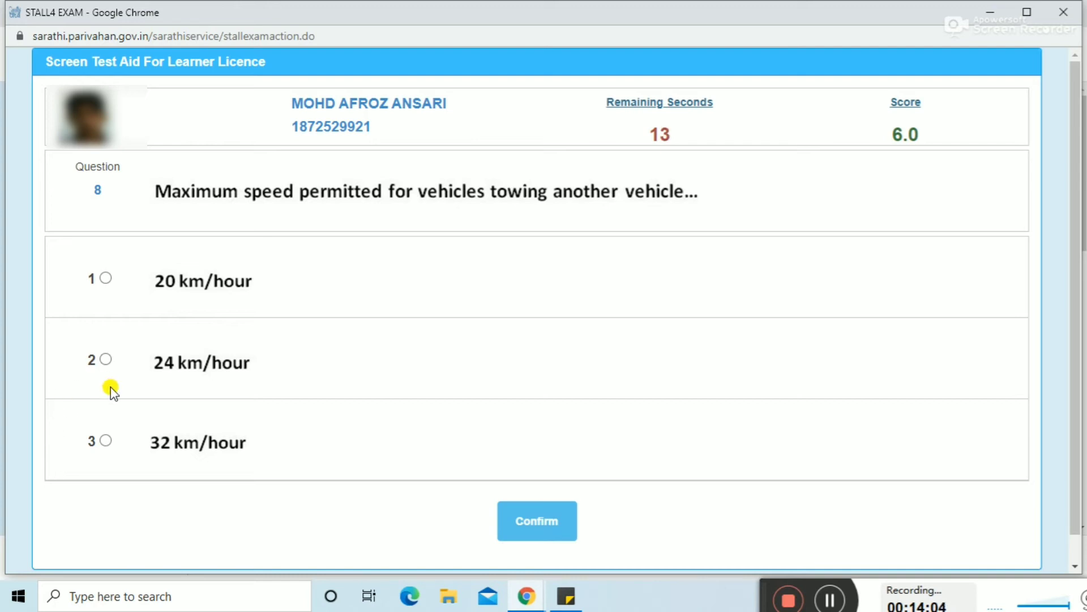
Step: Answer question 8 with 24 km/hour, then submit question 9 before its timer runs out
click(108, 360)
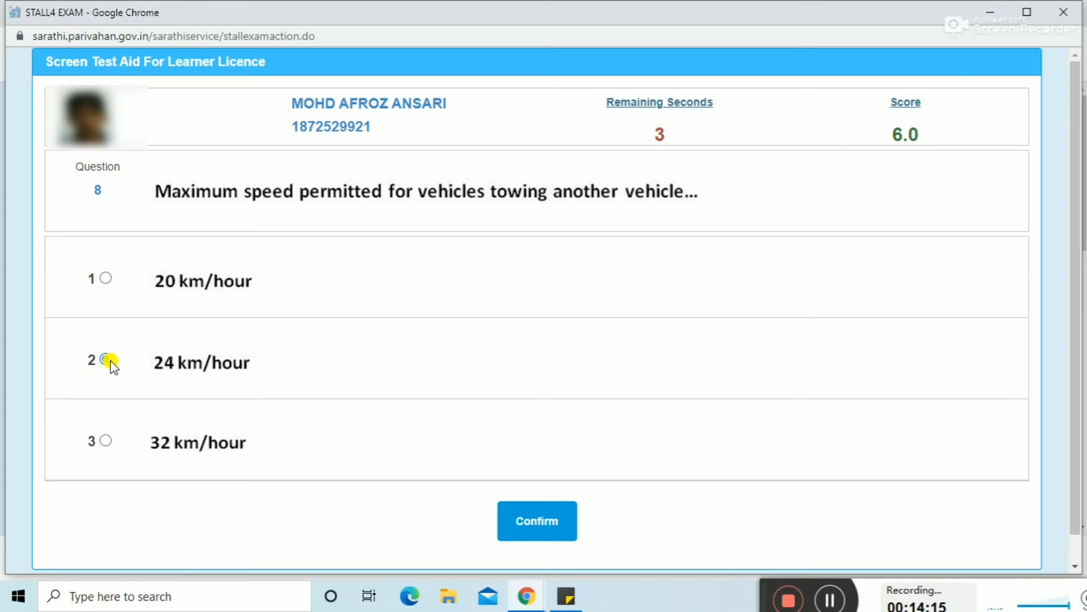
click(522, 530)
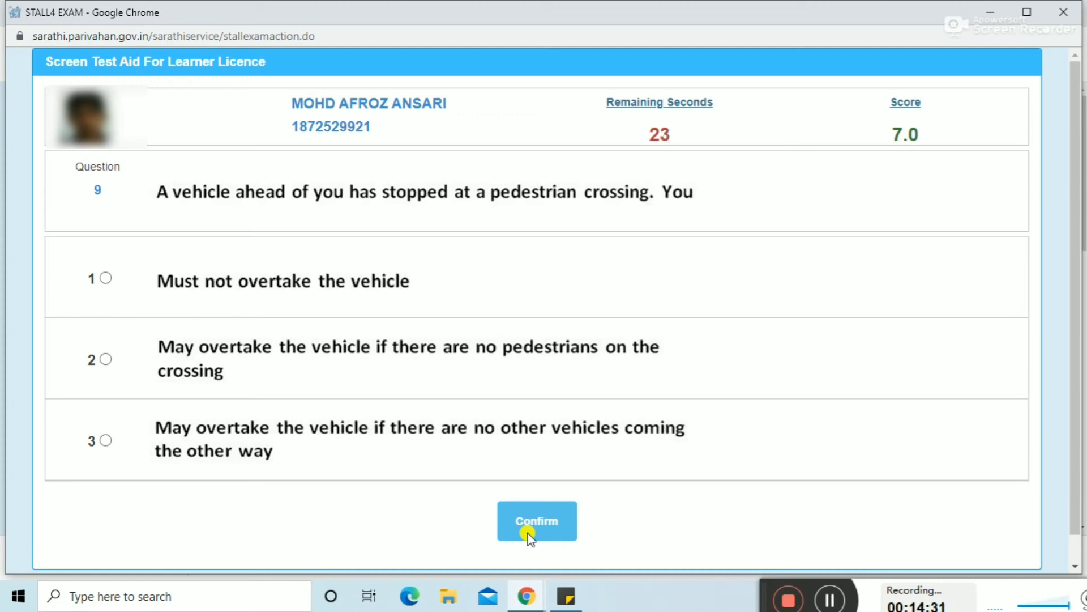
click(527, 533)
click(528, 533)
click(527, 533)
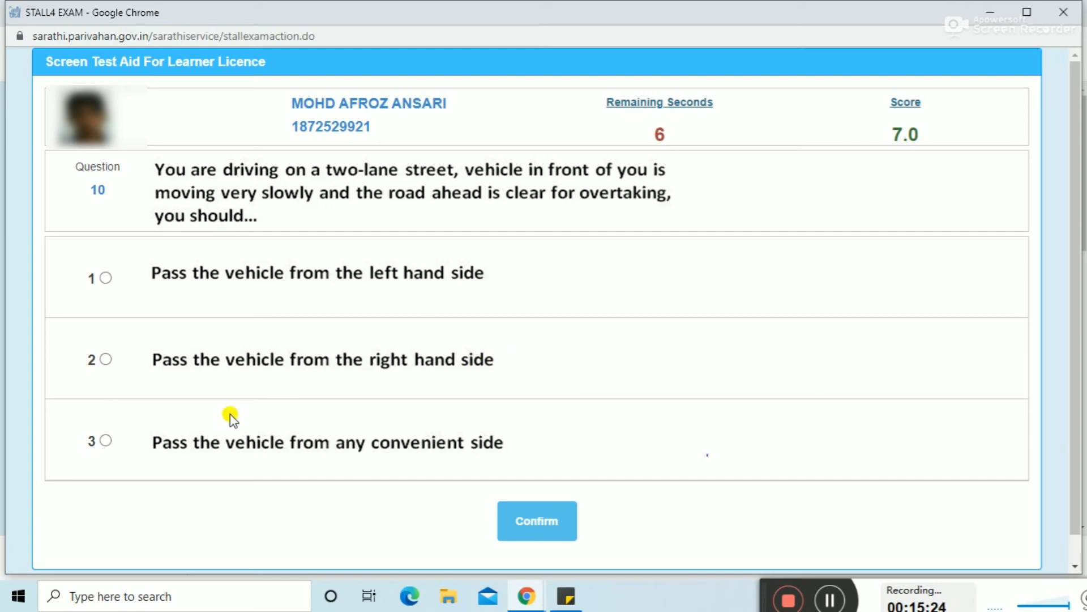
Step: Choose passing from any convenient side for question 10 and 'To give you right of way' for question 11
click(107, 441)
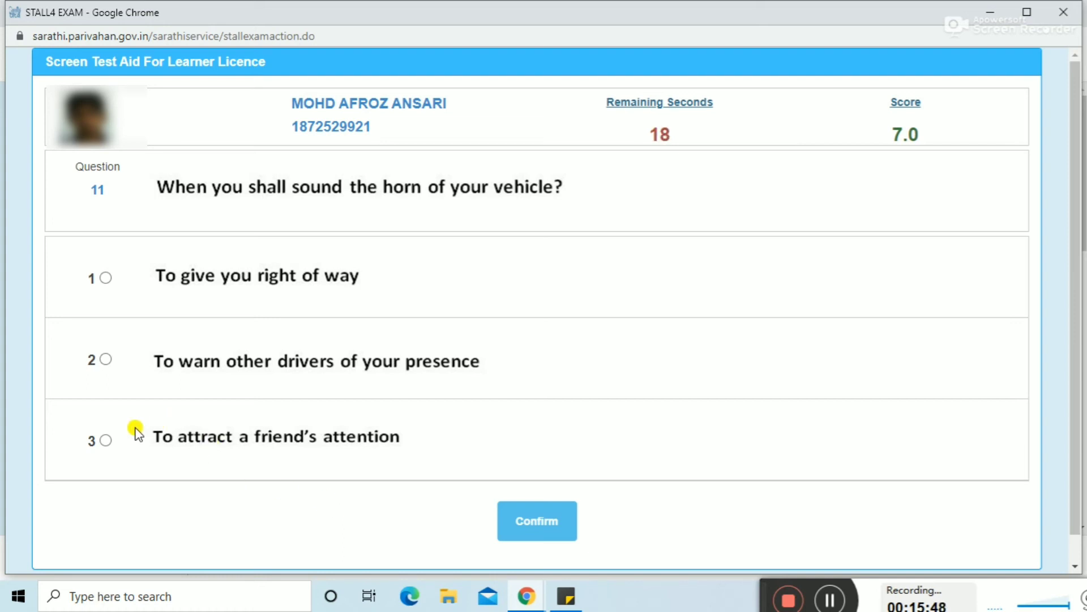
click(105, 279)
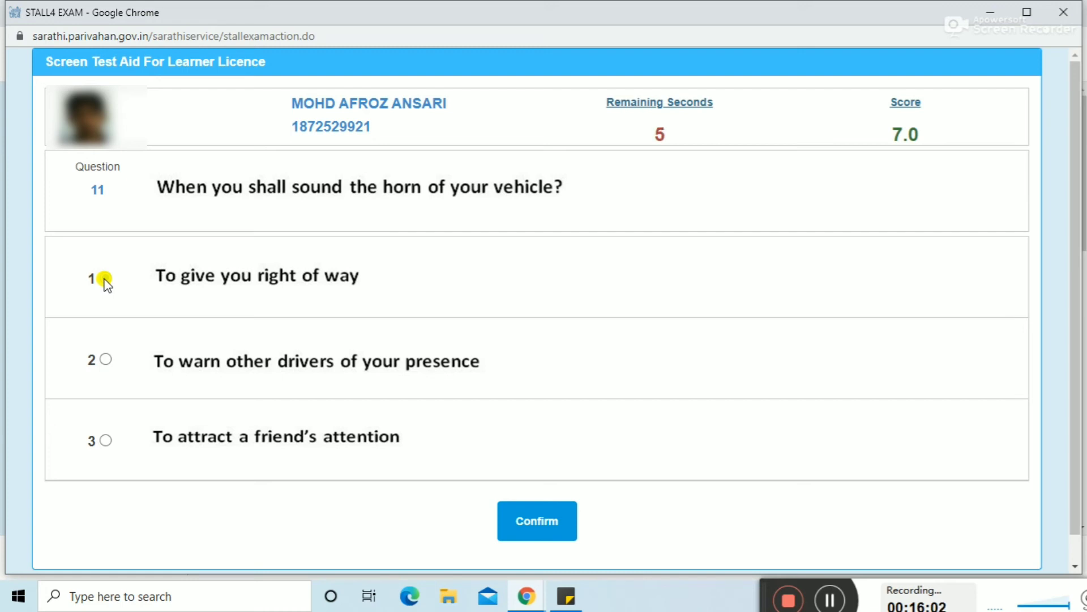
click(105, 281)
click(527, 520)
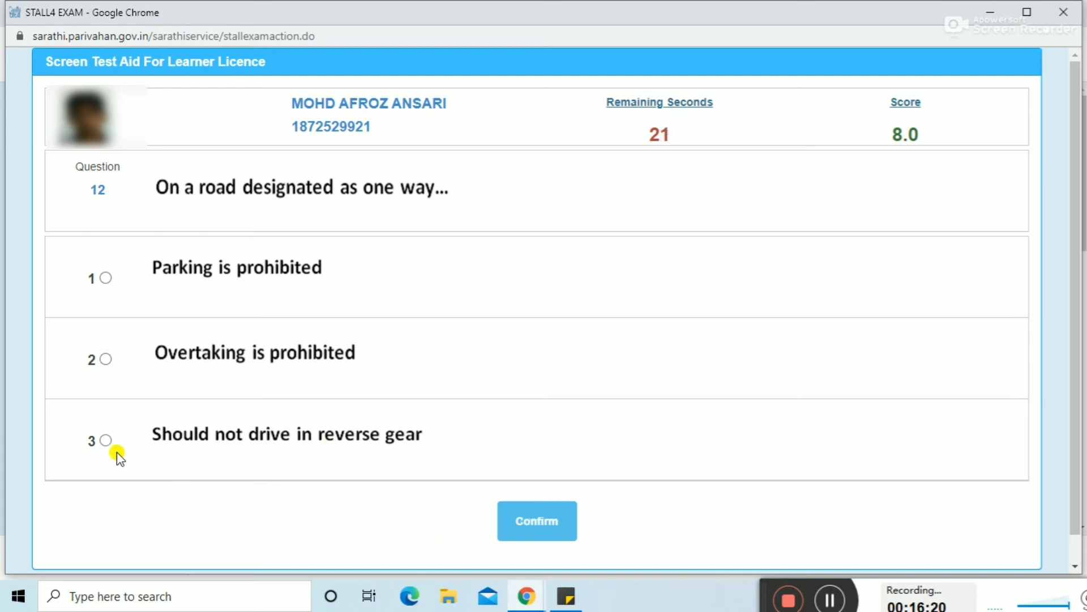
Step: Answer question 12 with 'Should not drive in reverse gear' and question 13 with 35 KM/hr
click(106, 440)
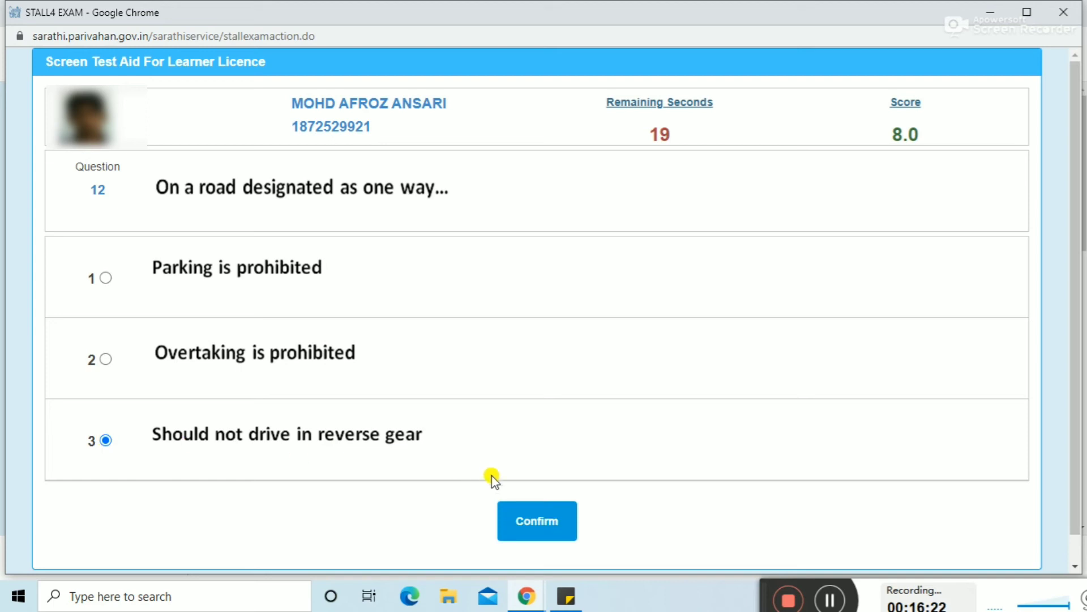
click(532, 521)
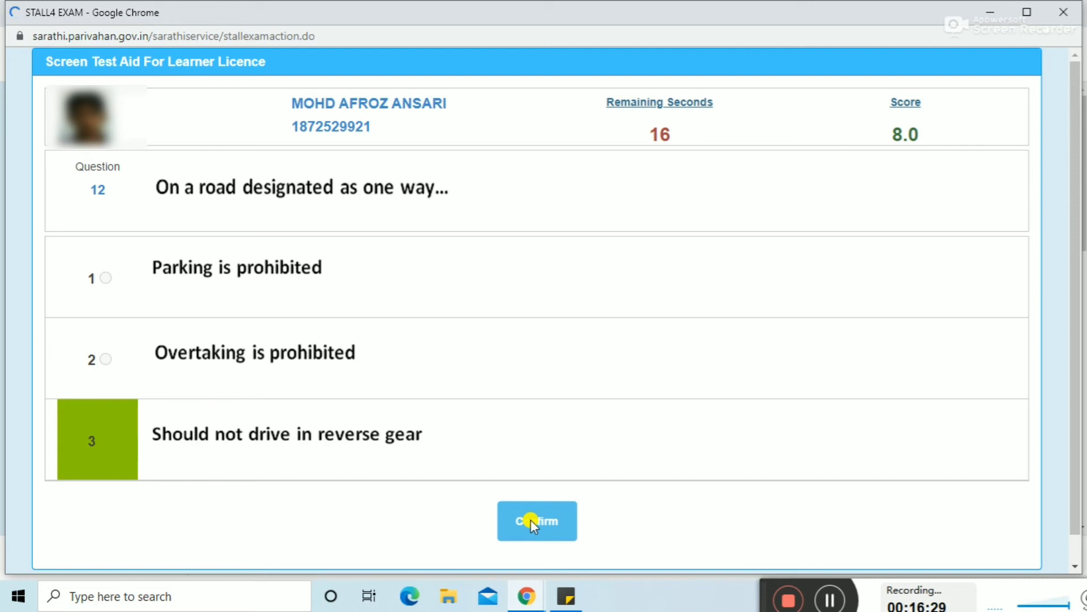
drag(531, 519, 627, 314)
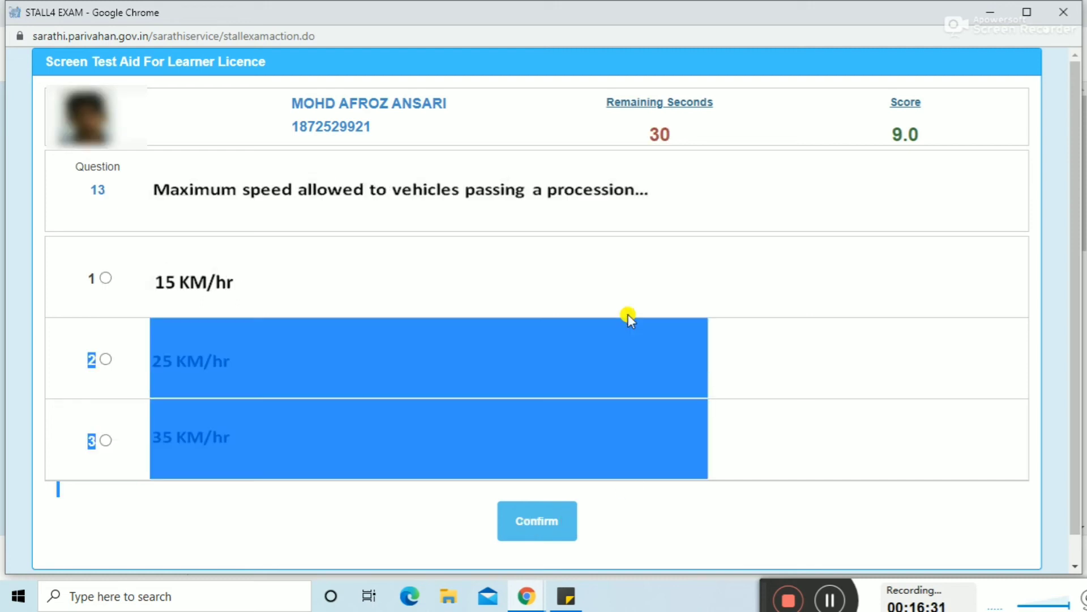
click(345, 528)
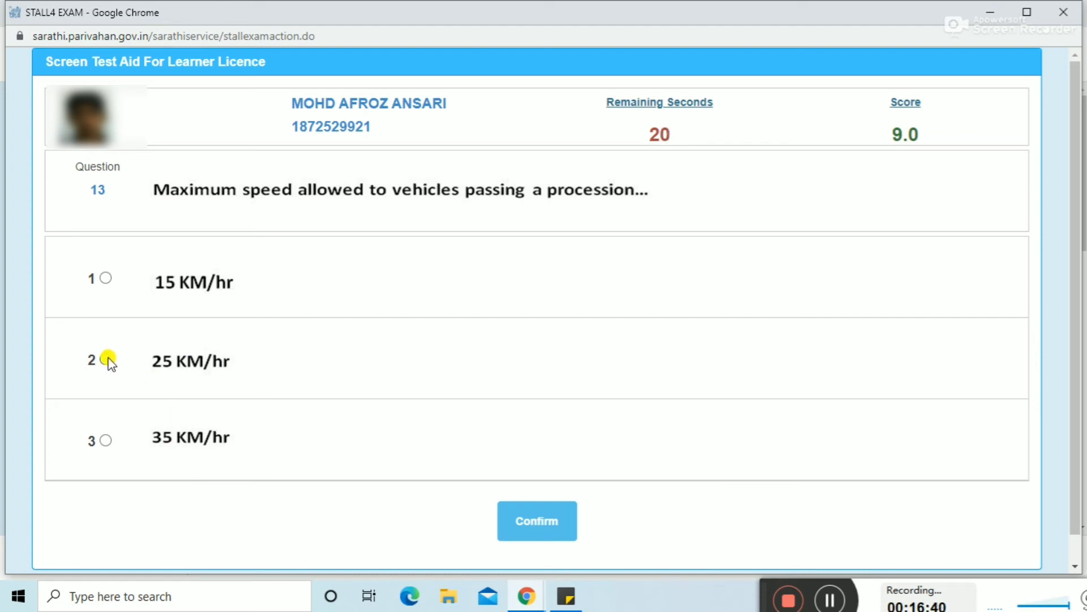
click(107, 440)
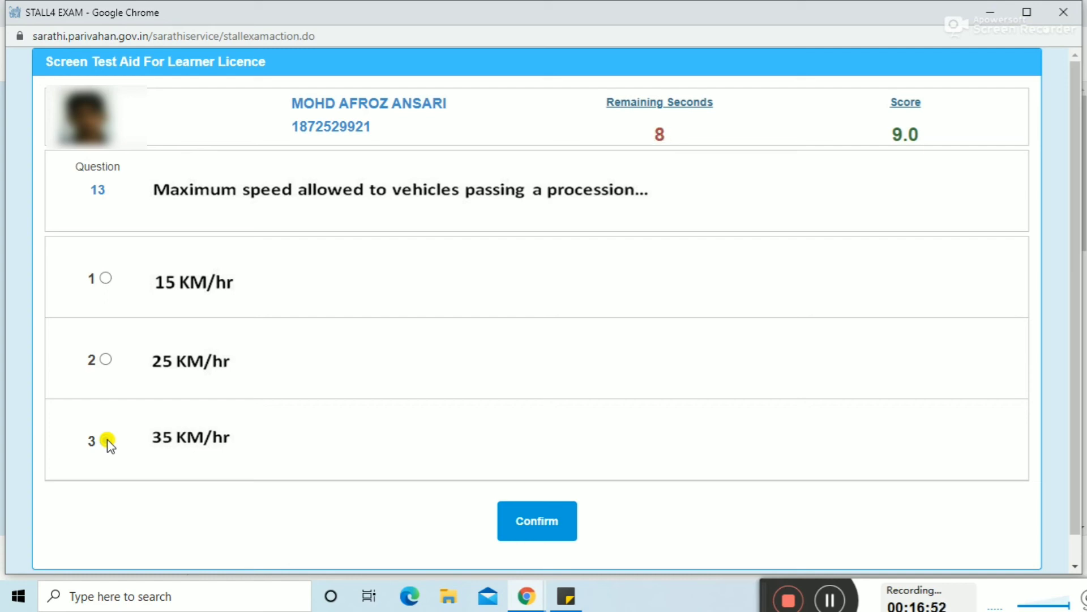
click(107, 441)
click(521, 519)
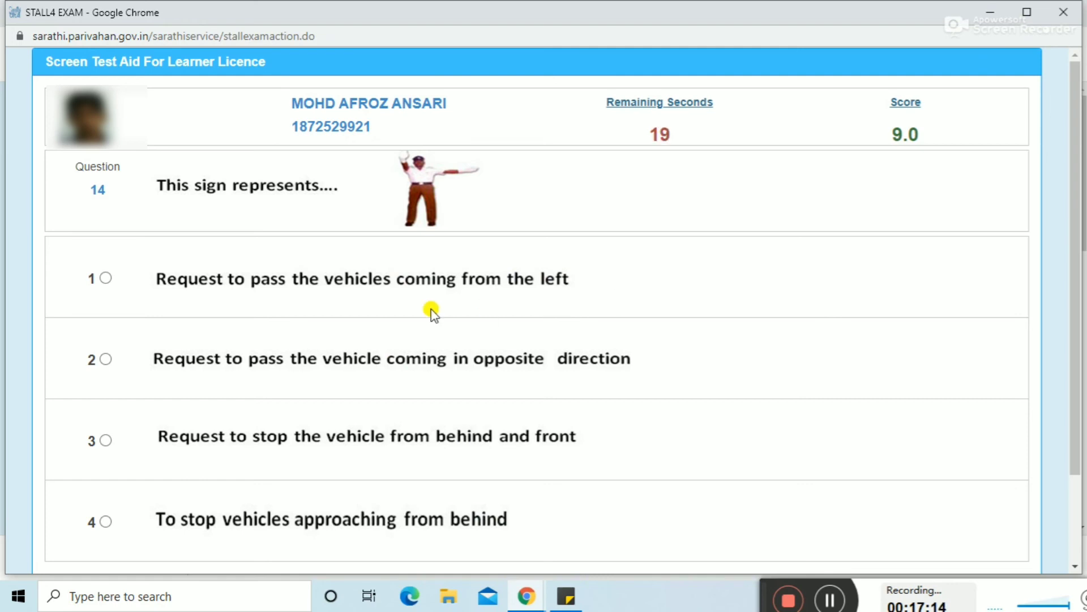
Step: Choose 'passing vehicles coming from the left' for the question 14 hand-signal picture
click(107, 278)
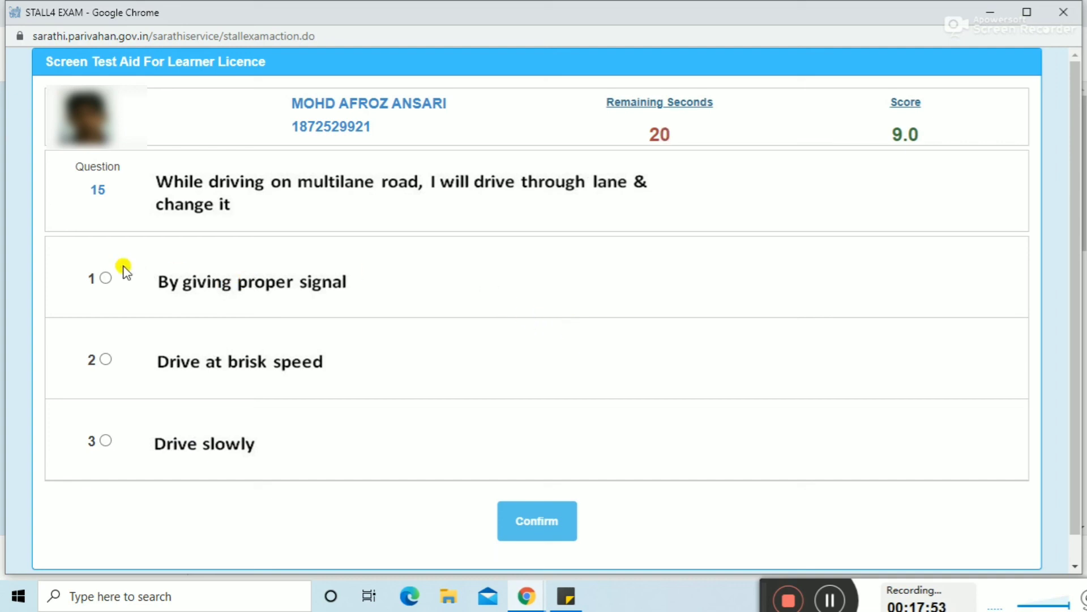
Step: Answer question 15 with 'By giving proper signal' and submit it
click(104, 278)
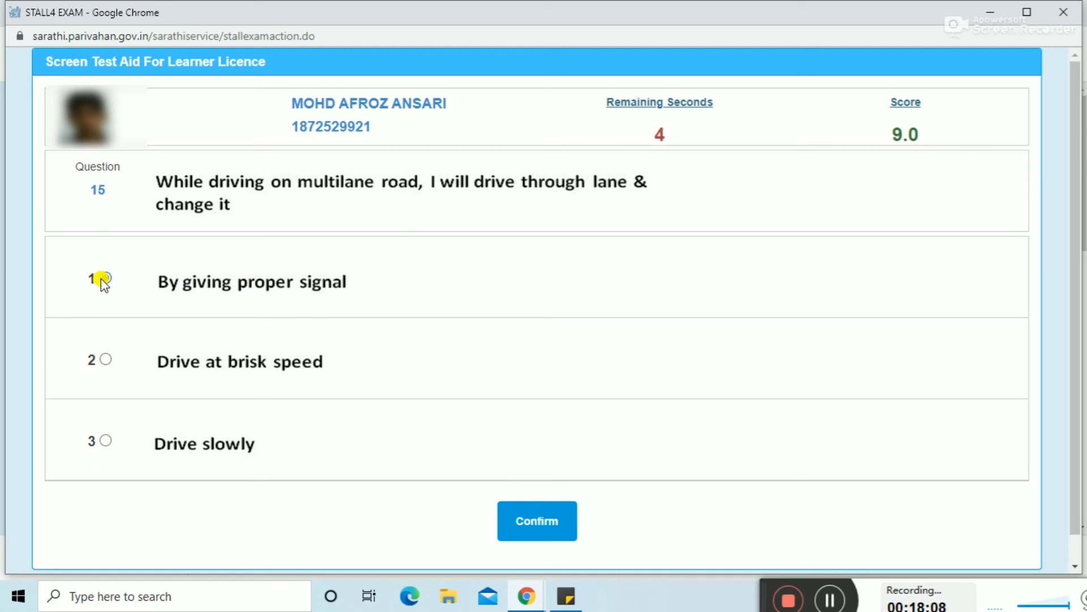
click(105, 279)
click(518, 506)
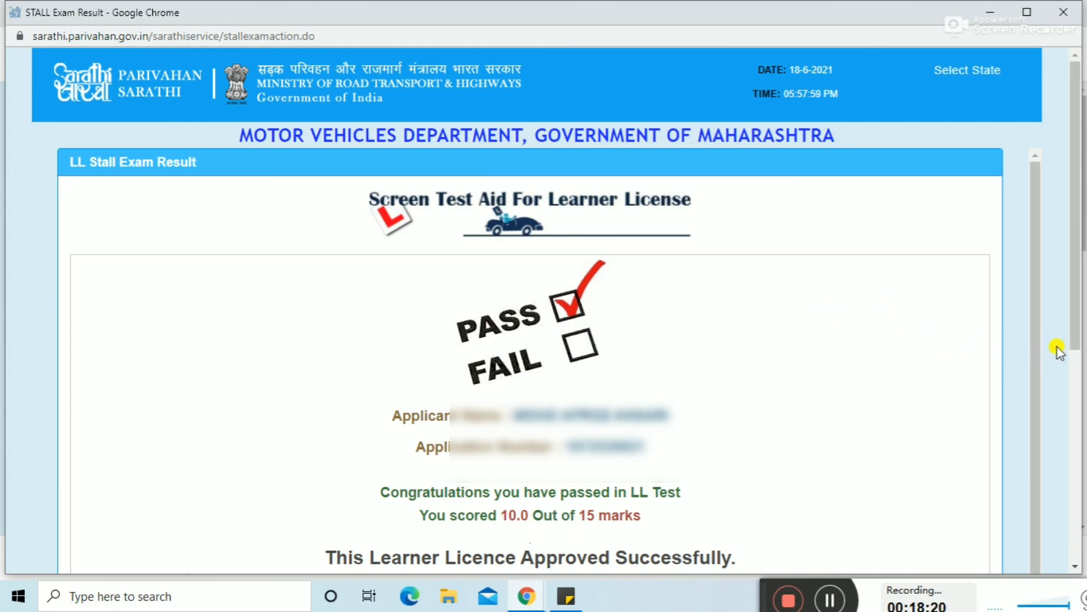
Step: Scroll the result page down to reveal the licence number, class MCWOG and Form3 print link
drag(1076, 347, 1075, 381)
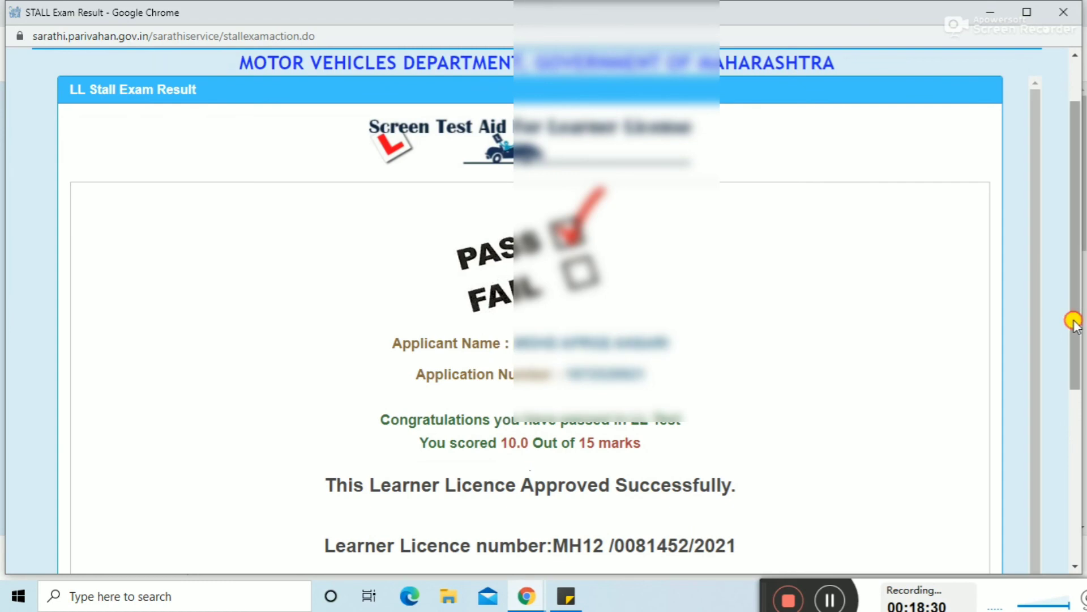
drag(1073, 322, 1077, 393)
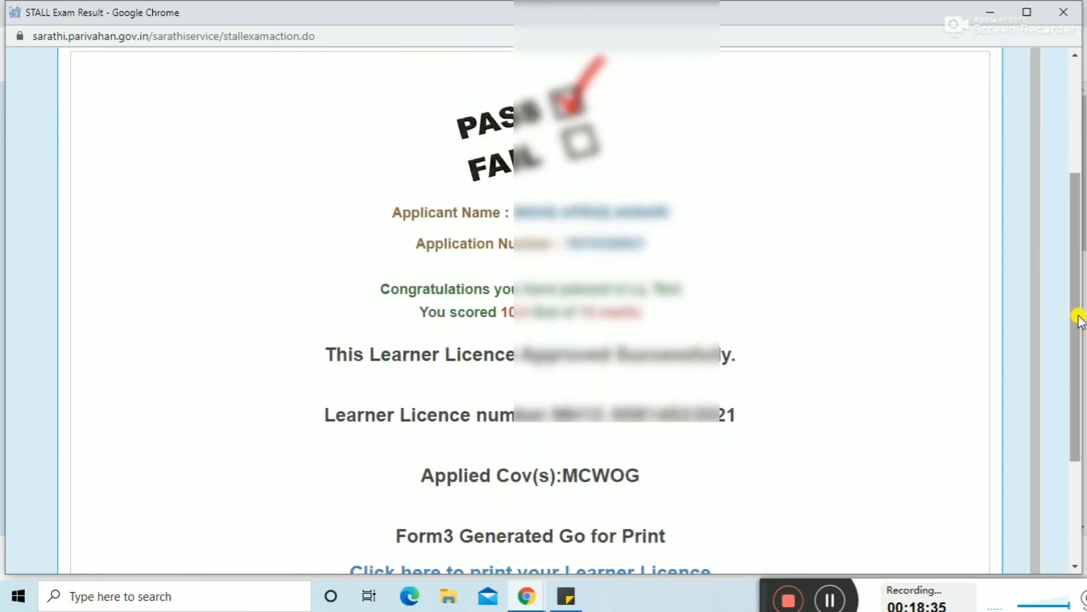
drag(1079, 319, 1080, 407)
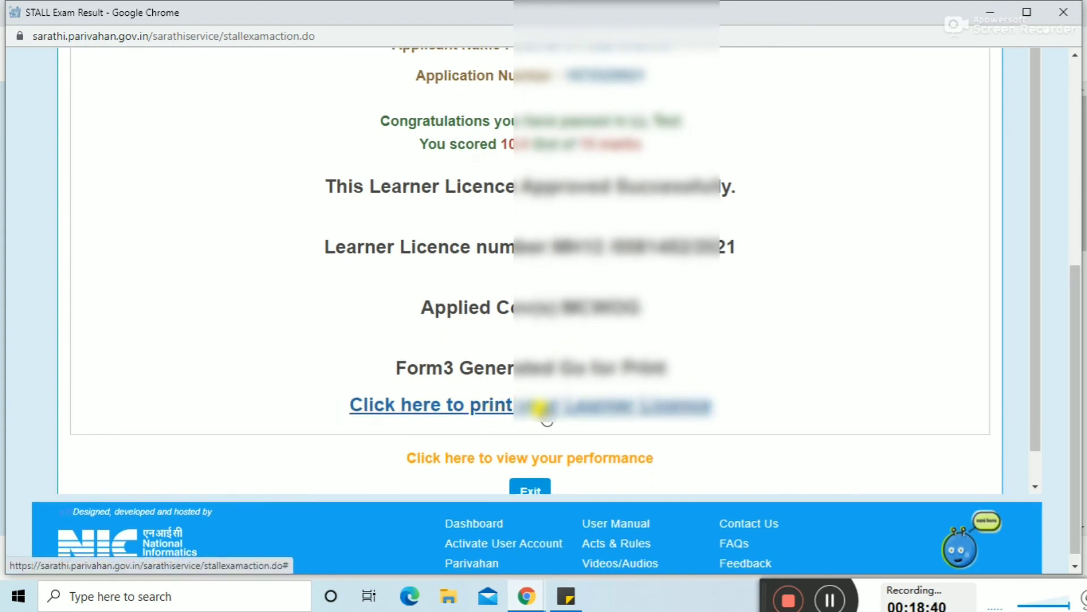
Step: Open the approved Form 3 Learner Licence PDF for printing from the result page
click(541, 407)
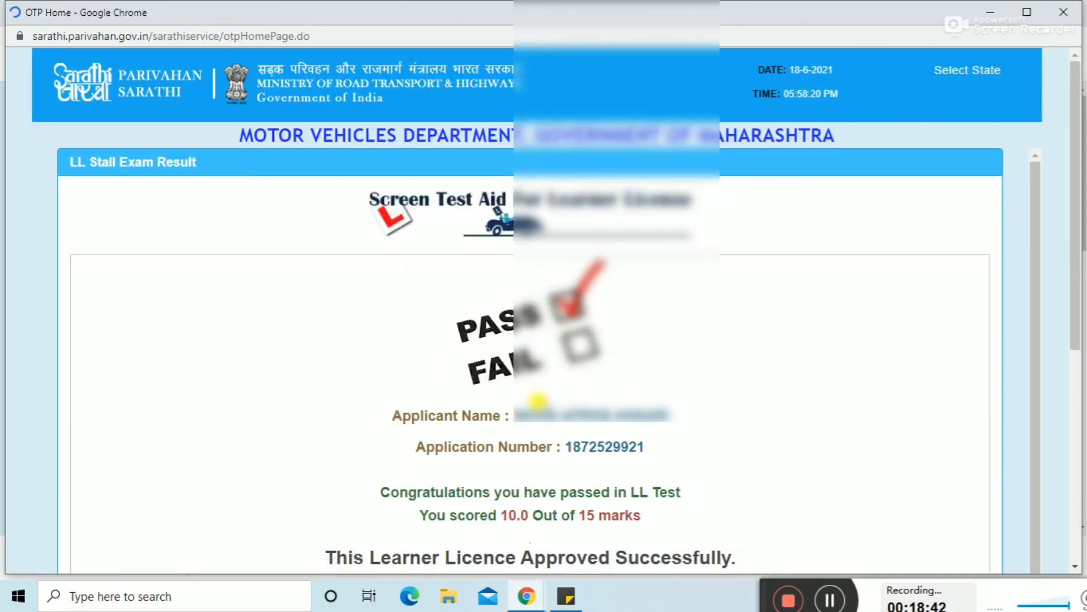